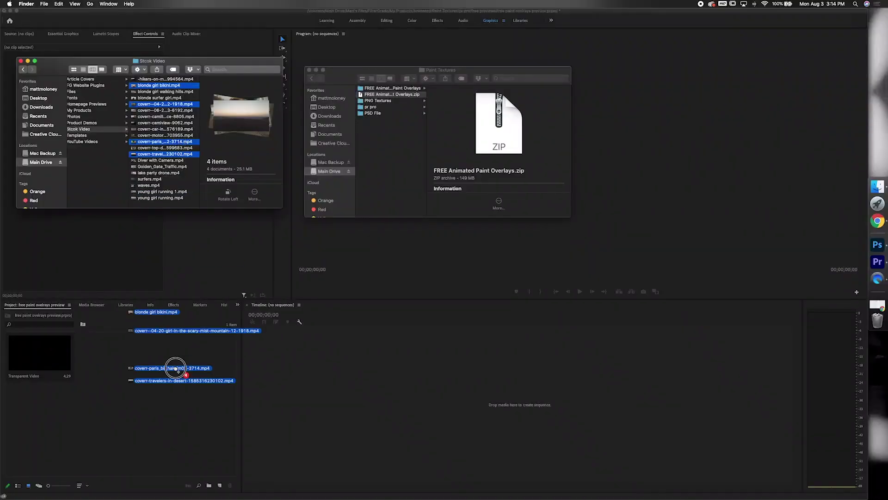
Import the selected stock clips into the overlays project
{"action": "left_click_drag", "start_coordinate": [153, 426], "coordinate": [154, 426]}
Create a sequence with the bikini clip on V1 and Yellow Paint Splatter above it
{"action": "mouse_move", "coordinate": [388, 88]}
{"action": "left_mouse_down"}
{"action": "mouse_move", "coordinate": [159, 404]}
{"action": "mouse_move", "coordinate": [312, 401]}
{"action": "left_mouse_up"}
{"action": "left_click_drag", "start_coordinate": [92, 350], "coordinate": [326, 399]}
{"action": "double_click", "coordinate": [91, 393]}
{"action": "left_click_drag", "start_coordinate": [179, 353], "coordinate": [459, 382]}
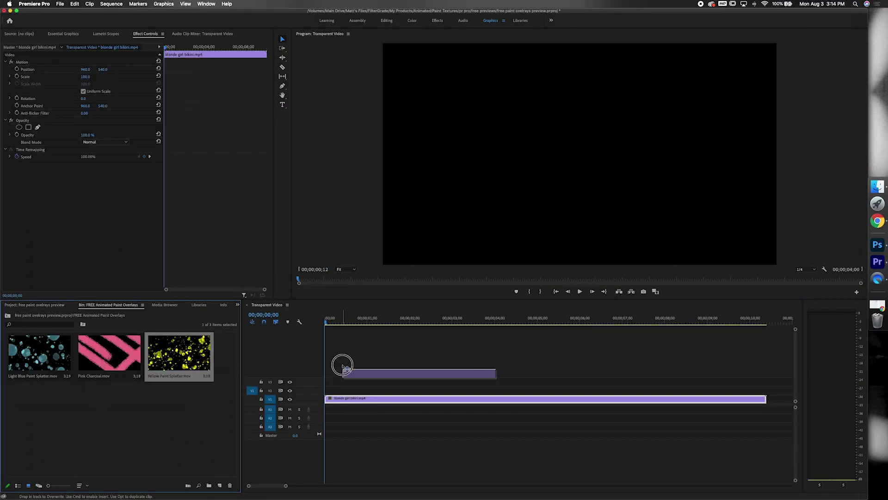
{"action": "key", "text": "space"}
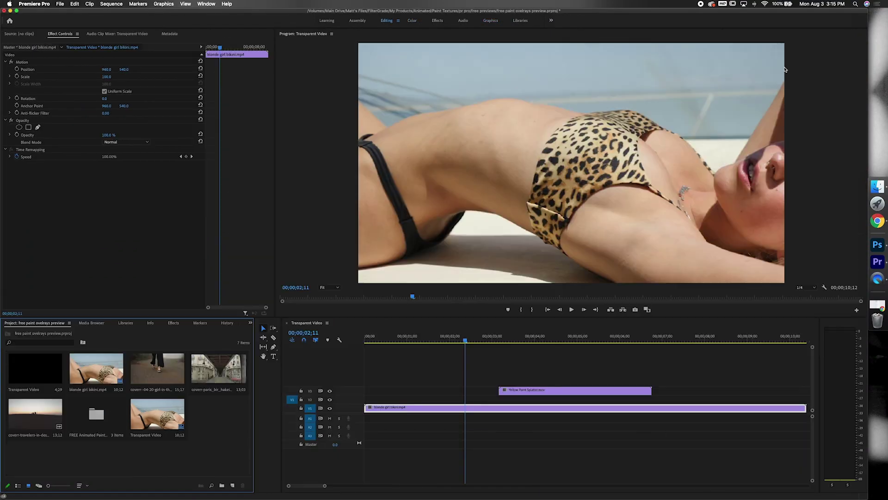
Apply the Vision3 250D preset to the bikini clip
{"action": "left_click", "coordinate": [437, 21]}
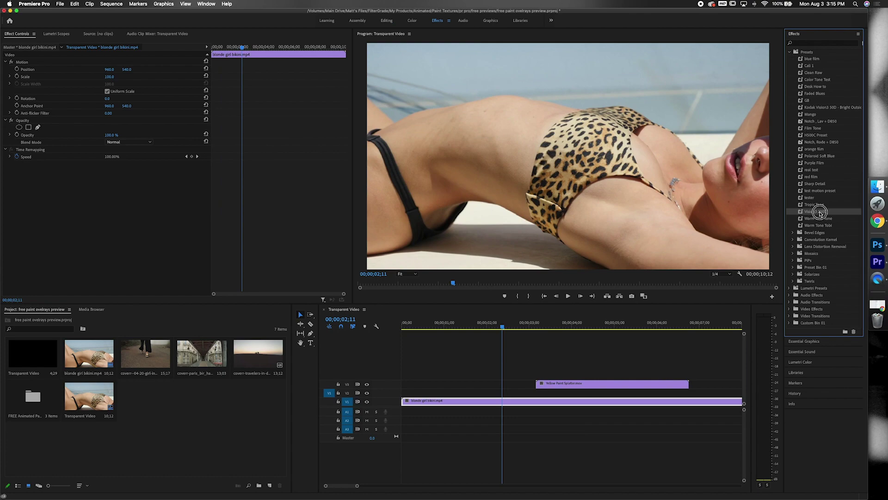
{"action": "left_click_drag", "start_coordinate": [820, 213], "coordinate": [524, 402]}
{"action": "key", "text": "space"}
{"action": "key", "text": "minus"}
{"action": "key", "text": "minus"}
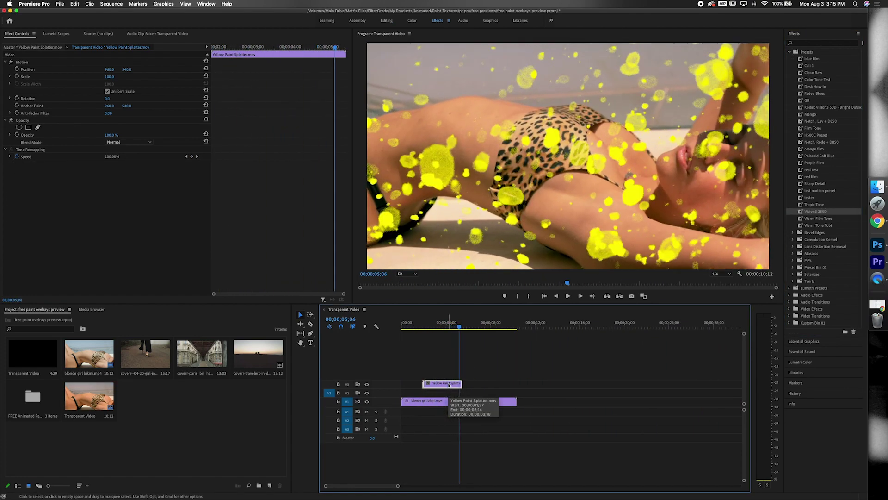
Slide the splatter earlier and, after trying Lighten and Exclusion, blend it with Color Burn
{"action": "left_click_drag", "start_coordinate": [463, 384], "coordinate": [449, 384]}
{"action": "left_click", "coordinate": [130, 142]}
{"action": "left_click", "coordinate": [136, 206]}
{"action": "left_click", "coordinate": [129, 142]}
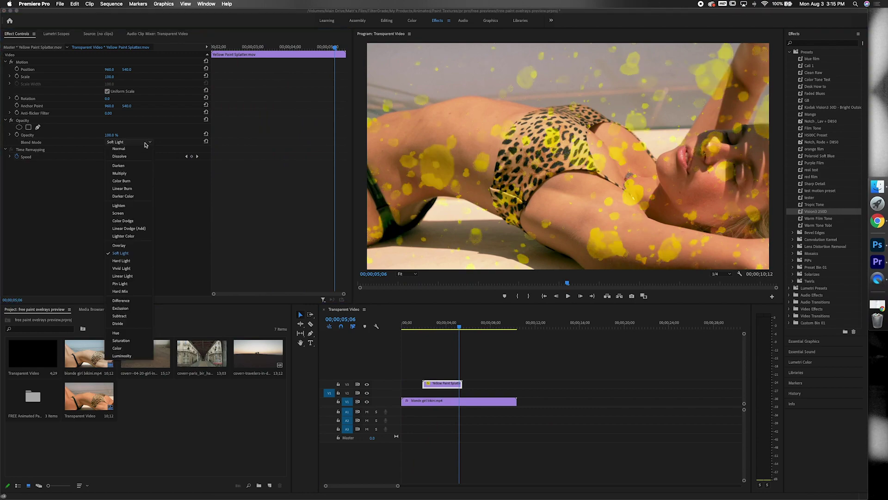
{"action": "left_click", "coordinate": [131, 310]}
{"action": "key", "text": "space"}
{"action": "left_click", "coordinate": [129, 142]}
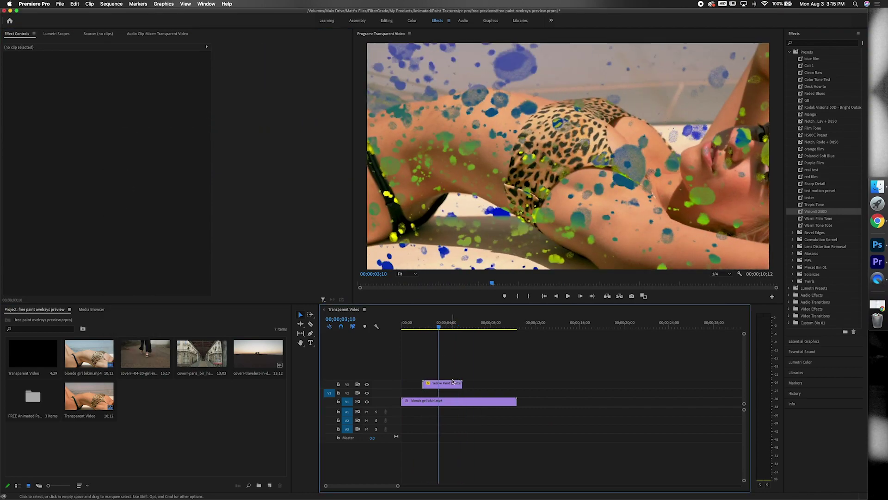
{"action": "left_click", "coordinate": [135, 185]}
{"action": "scroll", "coordinate": [445, 377], "scroll_direction": "up", "scroll_amount": 4}
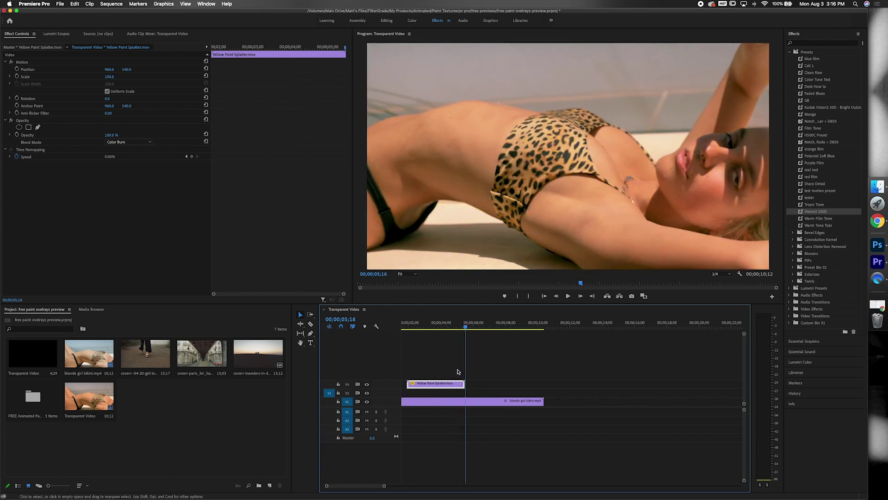
{"action": "scroll", "coordinate": [444, 377], "scroll_direction": "down", "scroll_amount": 5}
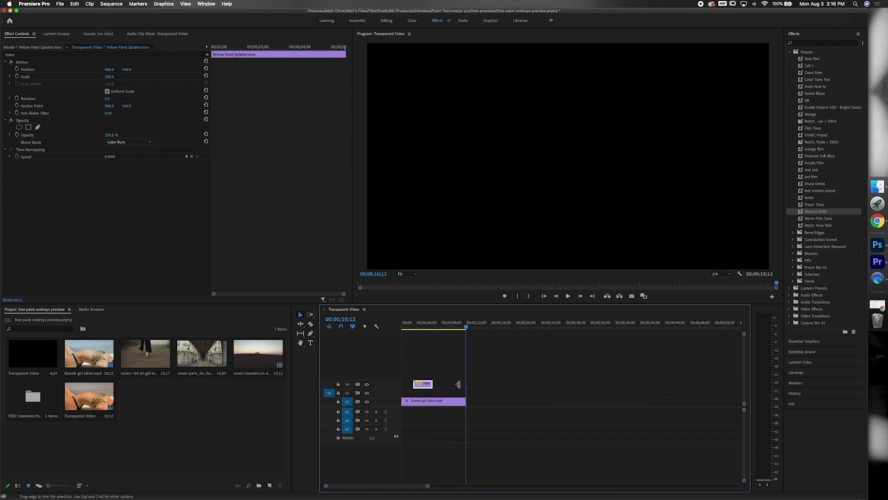
Add 4.00mm.png from Finder as letterbox bars on a top track and preview
{"action": "left_click", "coordinate": [879, 188]}
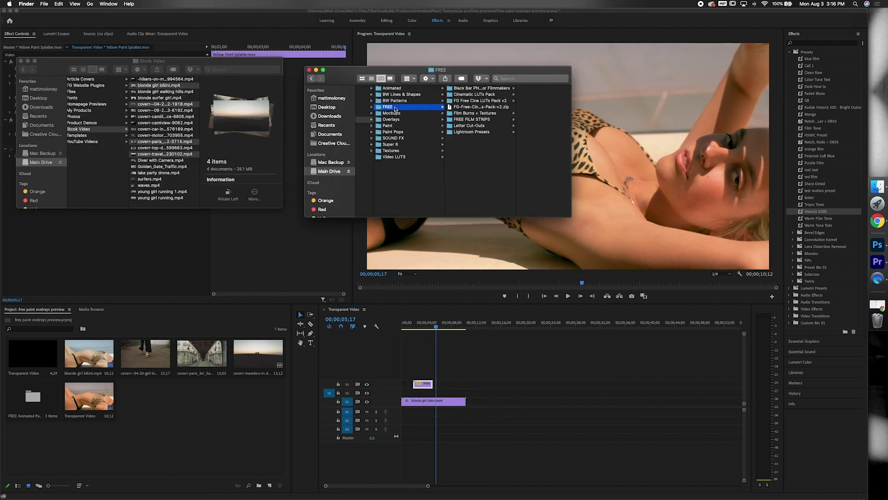
{"action": "left_click_drag", "start_coordinate": [471, 146], "coordinate": [407, 375]}
{"action": "left_click", "coordinate": [432, 326]}
{"action": "left_click_drag", "start_coordinate": [432, 326], "coordinate": [409, 326]}
{"action": "key", "text": "space"}
Place the Paris clip after the bikini clip and extend the bars over it
{"action": "left_click", "coordinate": [473, 323]}
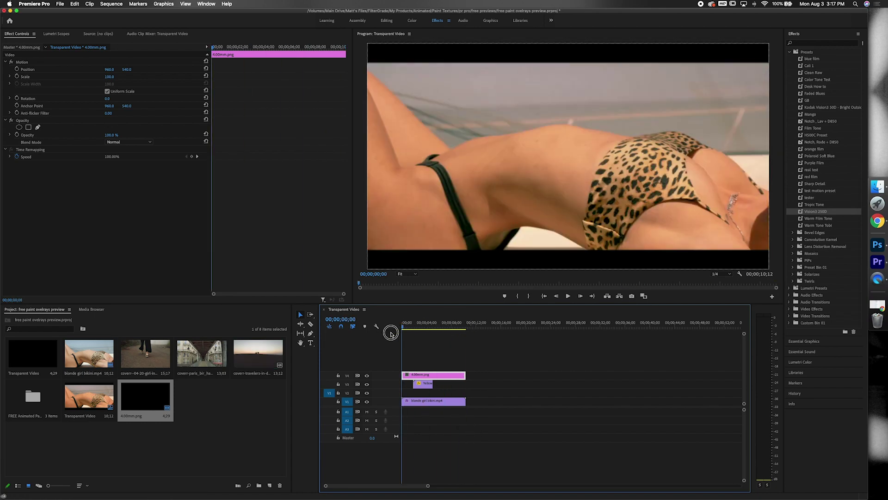
{"action": "mouse_move", "coordinate": [432, 364]}
{"action": "left_mouse_down"}
{"action": "mouse_move", "coordinate": [489, 401]}
{"action": "mouse_move", "coordinate": [551, 374]}
{"action": "left_mouse_up"}
{"action": "mouse_move", "coordinate": [479, 326]}
{"action": "left_mouse_down"}
{"action": "mouse_move", "coordinate": [547, 328]}
{"action": "mouse_move", "coordinate": [479, 326]}
{"action": "left_mouse_up"}
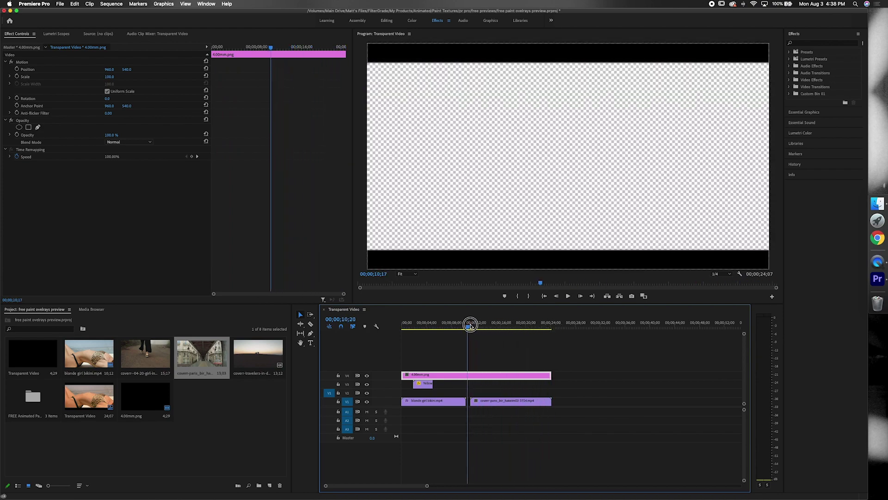
Lay Light Blue Paint Splatter over the Paris clip, switching from Screen to Color Dodge blend
{"action": "double_click", "coordinate": [32, 396]}
{"action": "mouse_move", "coordinate": [40, 357]}
{"action": "left_mouse_down"}
{"action": "mouse_move", "coordinate": [509, 356]}
{"action": "mouse_move", "coordinate": [493, 384]}
{"action": "left_mouse_up"}
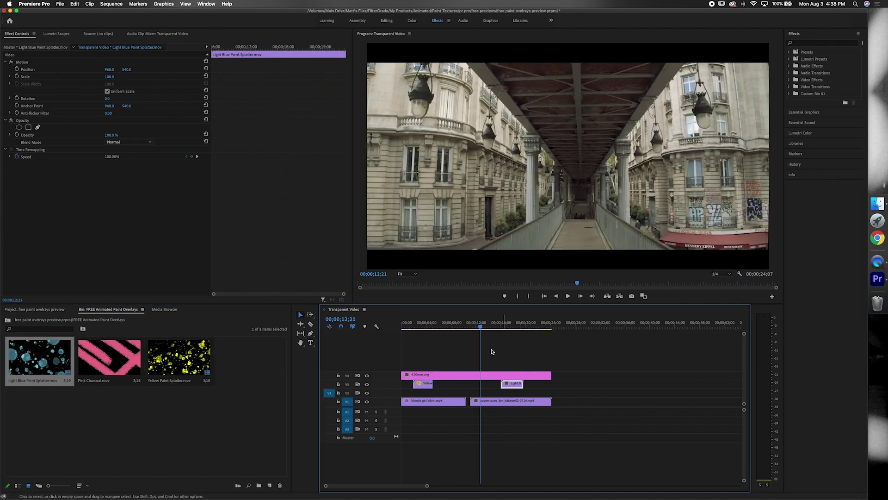
{"action": "left_click", "coordinate": [129, 142]}
{"action": "left_click", "coordinate": [138, 188]}
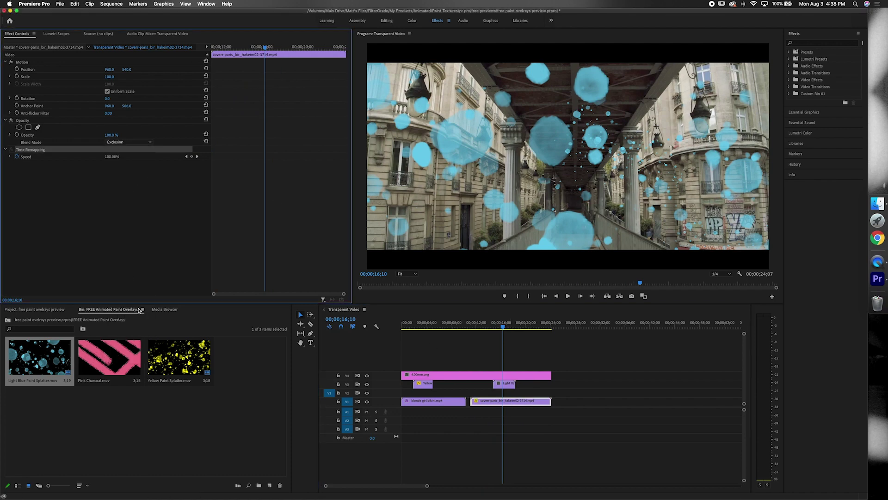
{"action": "left_click", "coordinate": [504, 384]}
{"action": "key", "text": "space"}
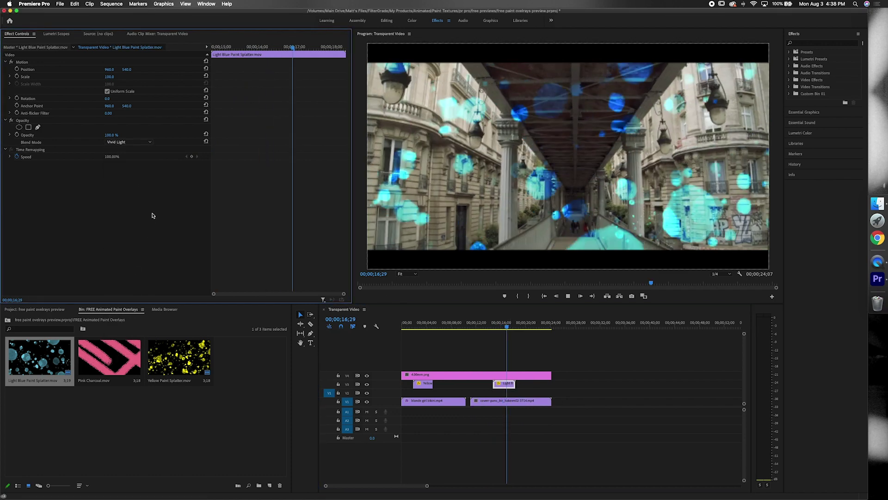
{"action": "left_click", "coordinate": [130, 141]}
{"action": "left_click", "coordinate": [130, 225]}
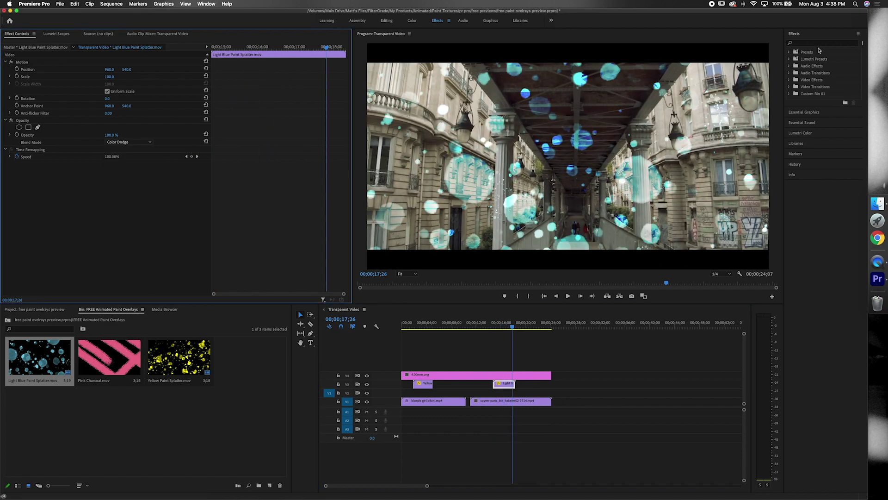
Move the stray Light Blue copy onto the overlay track, then shift the clips later to leave a gap
{"action": "key", "text": "alt+shift+4"}
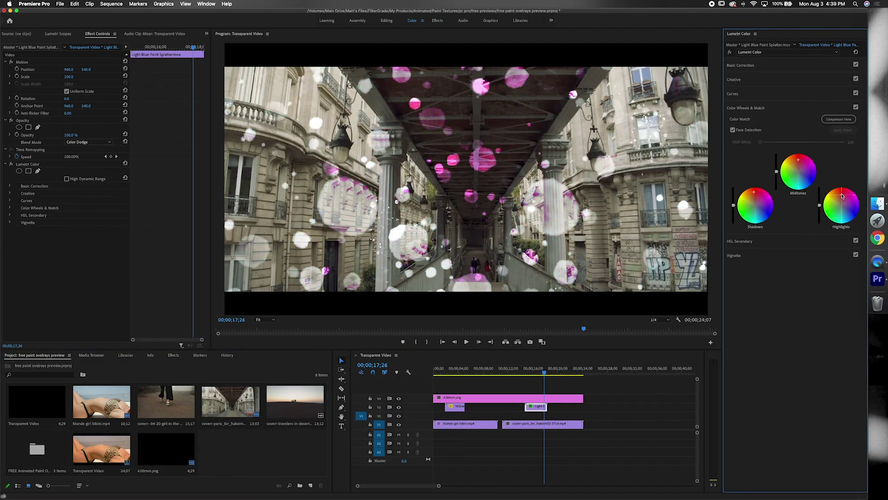
{"action": "left_click", "coordinate": [544, 408]}
{"action": "key", "text": "space"}
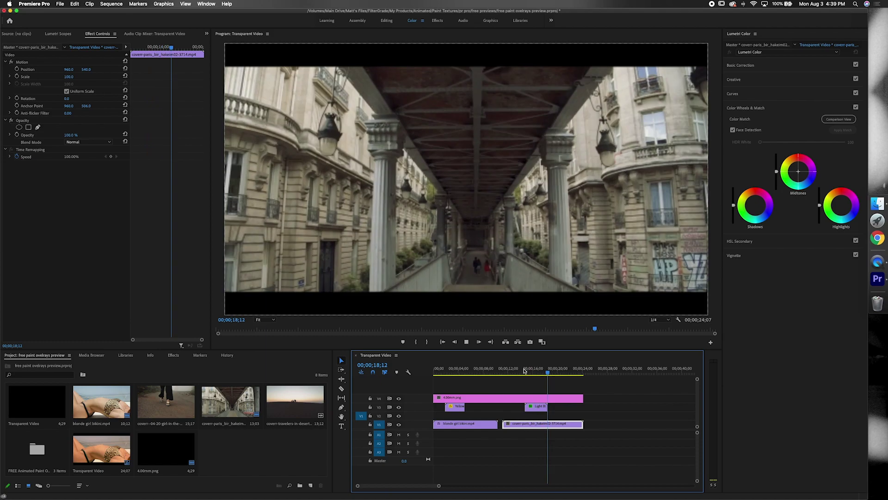
{"action": "left_click", "coordinate": [593, 373]}
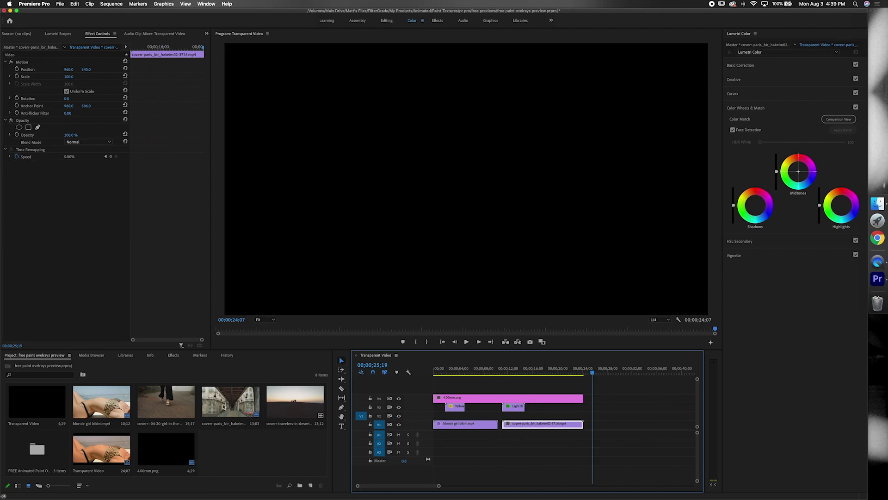
{"action": "left_click_drag", "start_coordinate": [603, 424], "coordinate": [529, 407]}
{"action": "left_click", "coordinate": [504, 373]}
{"action": "key", "text": "space"}
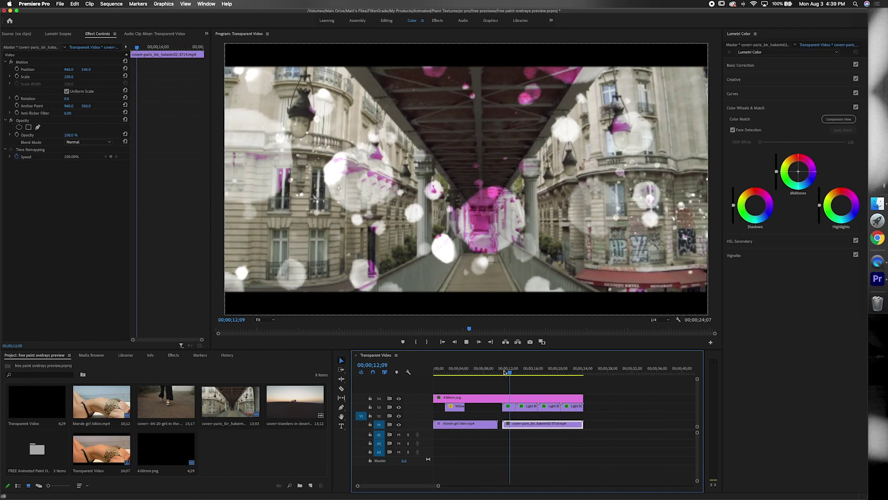
{"action": "left_click", "coordinate": [546, 408]}
{"action": "left_click_drag", "start_coordinate": [546, 408], "coordinate": [643, 408]}
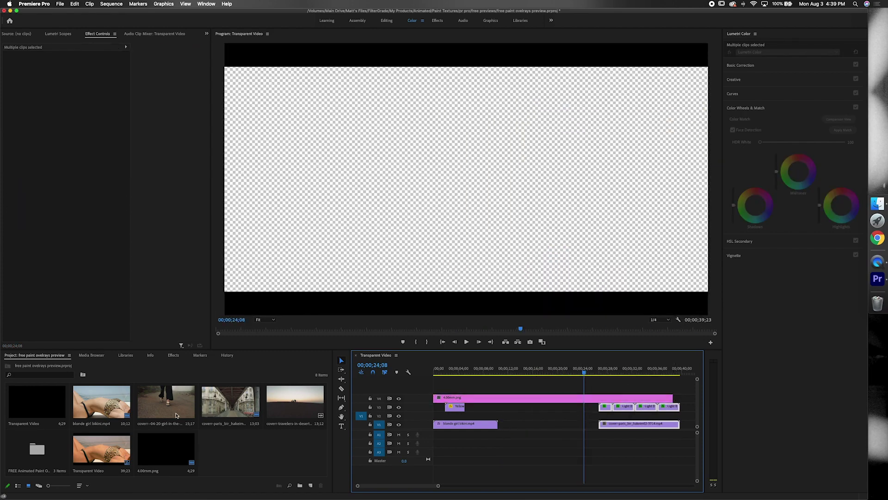
Fill the gap with the girl-in-mist clip and lay Pink Charcoal over it
{"action": "left_click_drag", "start_coordinate": [165, 402], "coordinate": [504, 423]}
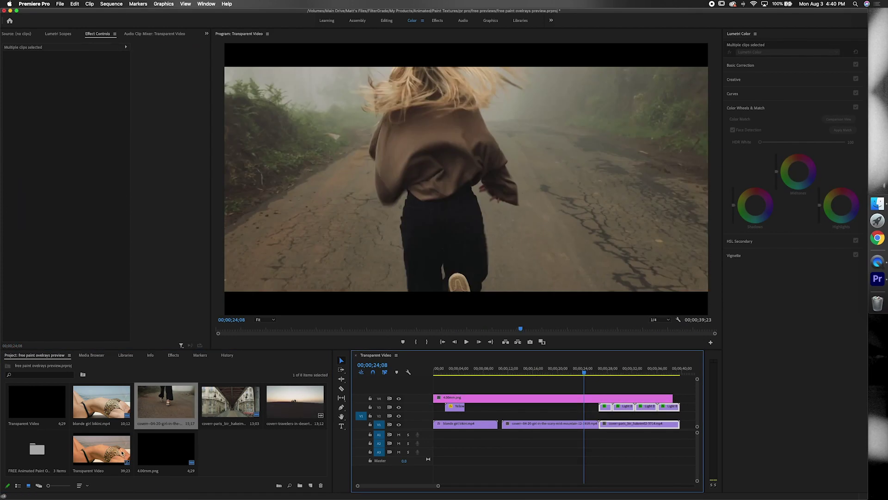
{"action": "double_click", "coordinate": [37, 449]}
{"action": "left_click_drag", "start_coordinate": [109, 402], "coordinate": [527, 415]}
{"action": "left_click", "coordinate": [528, 371]}
{"action": "key", "text": "space"}
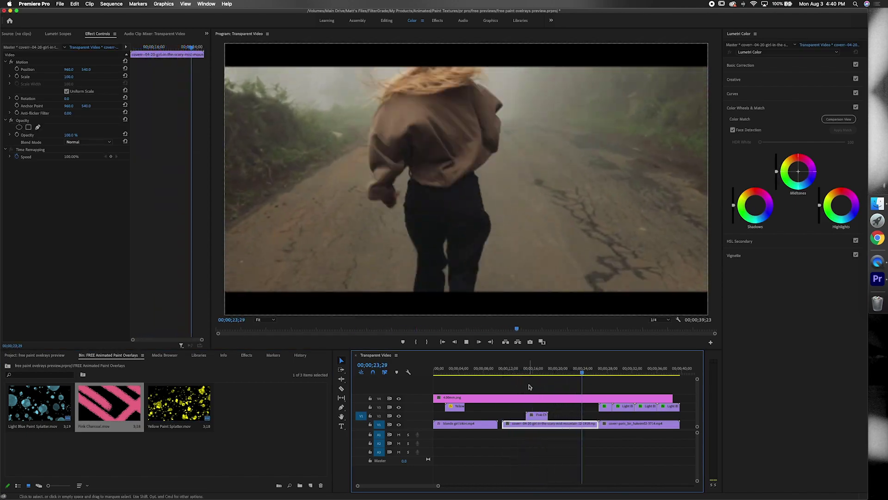
Replace the girl-in-mist clip with blonde surfer girl.mp4 from the Stock Video folder
{"action": "left_click", "coordinate": [877, 203]}
{"action": "right_click", "coordinate": [878, 203]}
{"action": "left_click", "coordinate": [818, 91]}
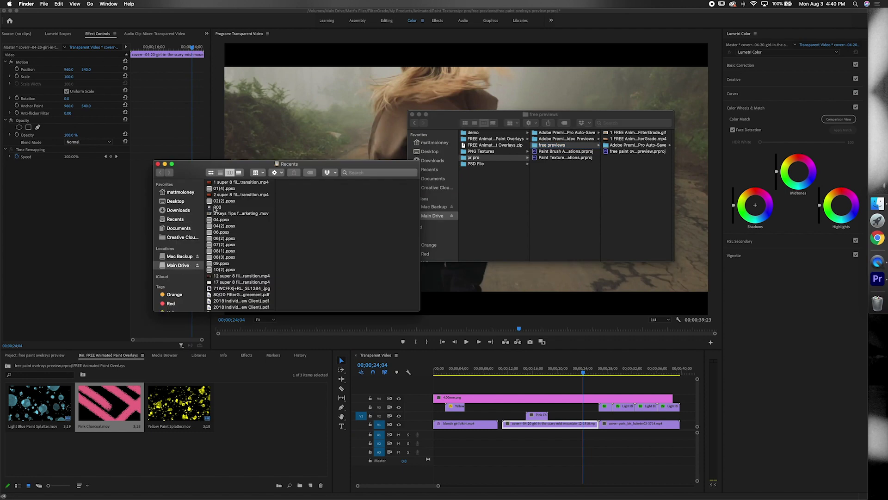
{"action": "left_click", "coordinate": [228, 232]}
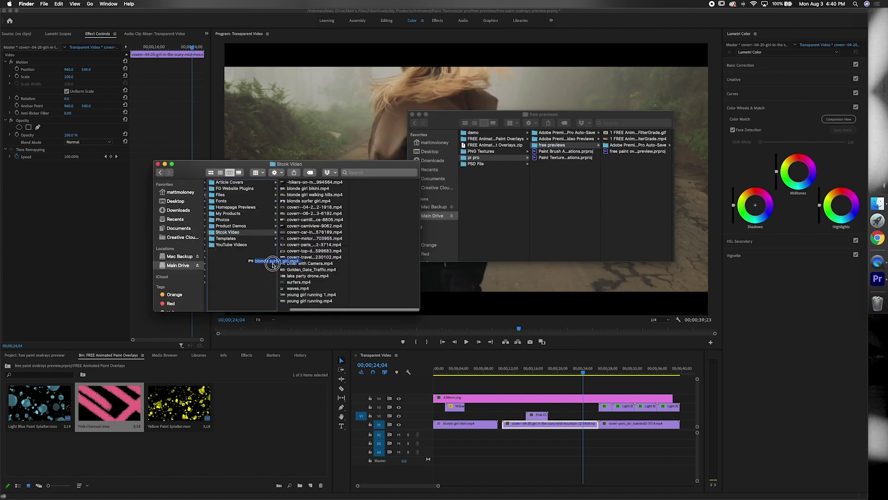
{"action": "left_click_drag", "start_coordinate": [305, 206], "coordinate": [527, 424]}
Apply the H500C Preset to the blonde surfer girl clip and play it back
{"action": "left_click", "coordinate": [515, 368]}
{"action": "left_click", "coordinate": [515, 423]}
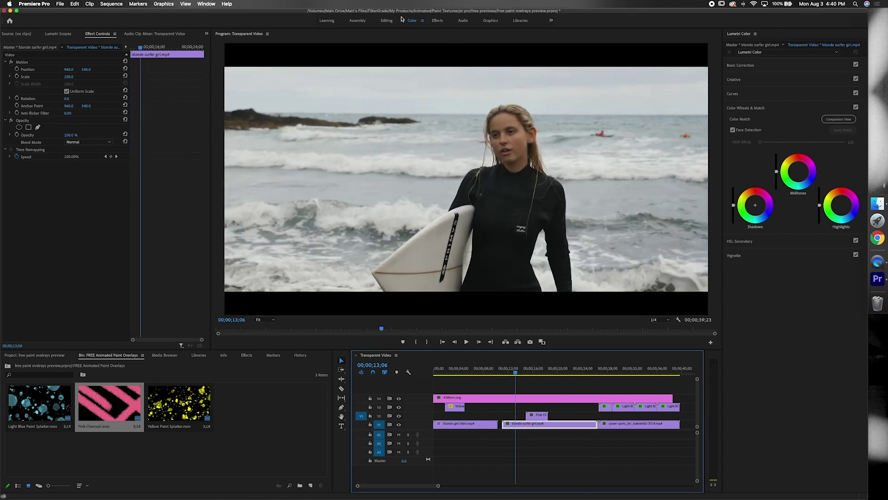
{"action": "left_click", "coordinate": [437, 20]}
{"action": "left_click_drag", "start_coordinate": [532, 405], "coordinate": [530, 406]}
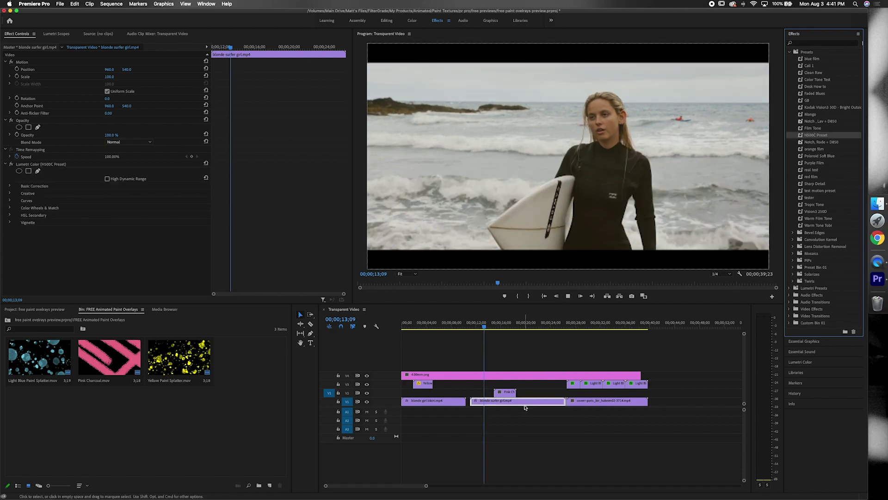
{"action": "key", "text": "space"}
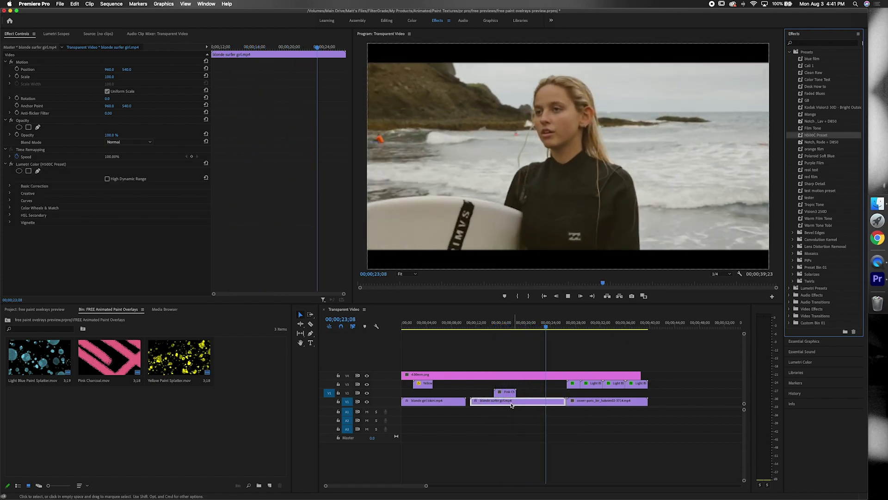
{"action": "left_click", "coordinate": [652, 411]}
{"action": "key", "text": "equal"}
{"action": "key", "text": "equal"}
{"action": "key", "text": "equal"}
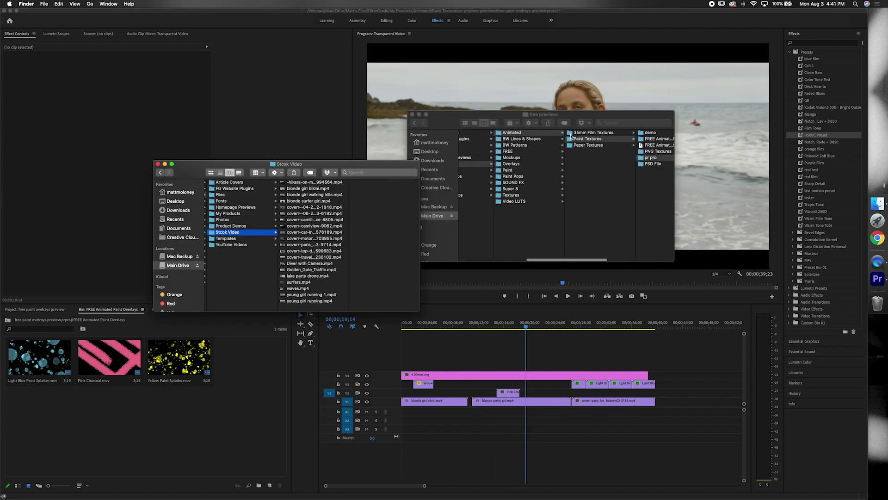
Place Grain + Scribble 13.mp4 from the 35mm Film Textures Pack on V3 with Soft Light blend
{"action": "left_click", "coordinate": [571, 133]}
{"action": "left_click", "coordinate": [567, 139]}
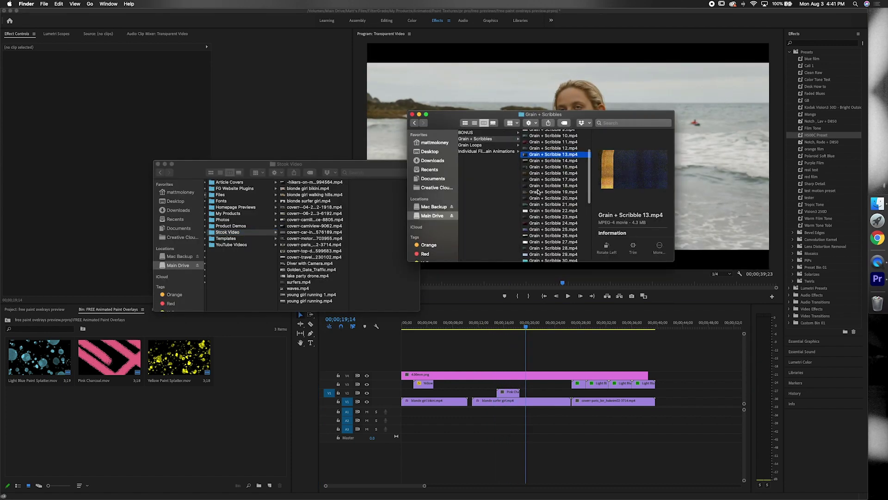
{"action": "left_click_drag", "start_coordinate": [538, 191], "coordinate": [530, 393]}
{"action": "left_click", "coordinate": [134, 142]}
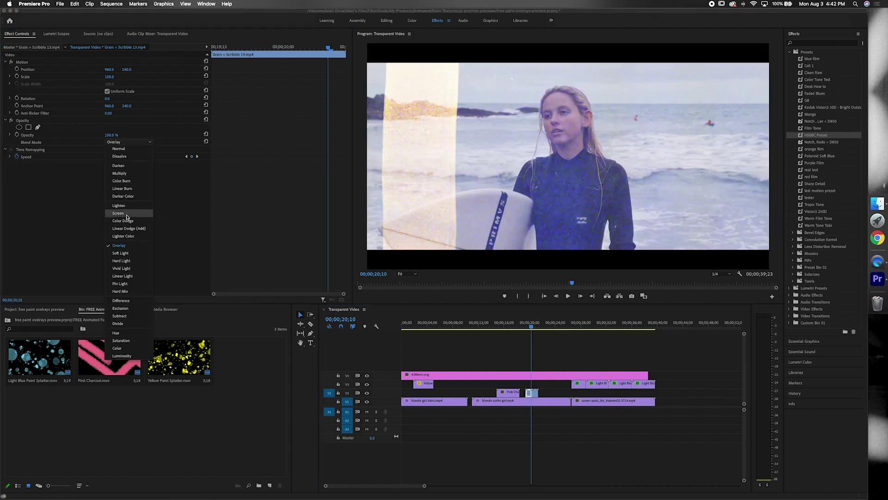
{"action": "left_click", "coordinate": [120, 253]}
{"action": "mouse_move", "coordinate": [532, 392]}
{"action": "left_mouse_down"}
{"action": "mouse_move", "coordinate": [528, 384]}
{"action": "mouse_move", "coordinate": [523, 393]}
{"action": "left_mouse_up"}
{"action": "key", "text": "space"}
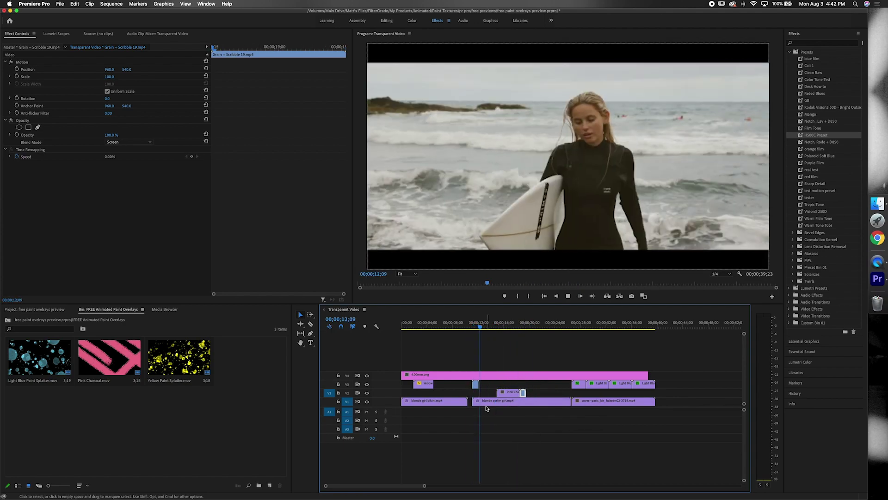
Set Grain + Scribble 33 to Screen blend and place Pink Charcoal.mov on V2 over the surfer
{"action": "left_click", "coordinate": [487, 408]}
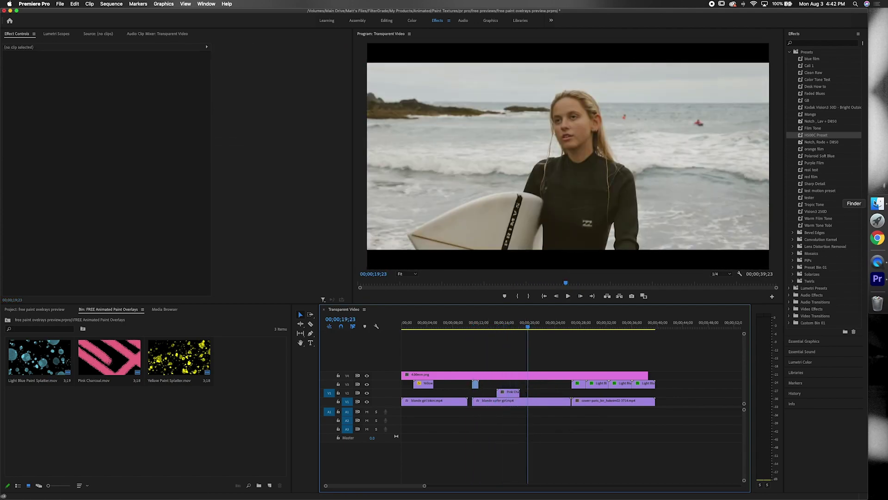
{"action": "key", "text": "super+Tab"}
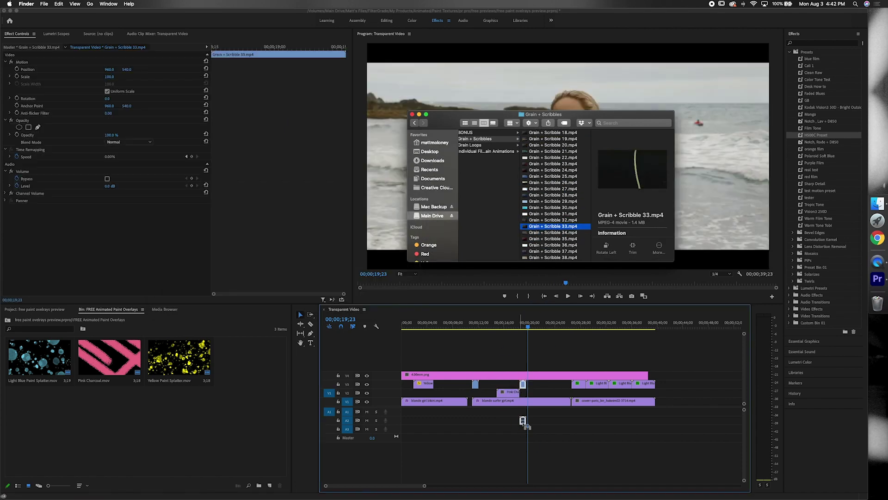
{"action": "left_click", "coordinate": [524, 420]}
{"action": "left_click", "coordinate": [521, 385]}
{"action": "left_click", "coordinate": [129, 142]}
{"action": "left_click", "coordinate": [125, 247]}
{"action": "key", "text": "space"}
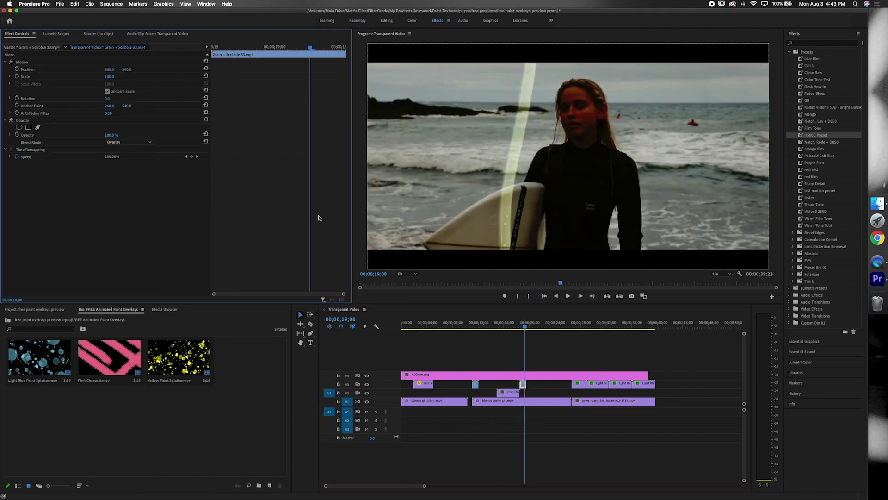
{"action": "left_click", "coordinate": [511, 325]}
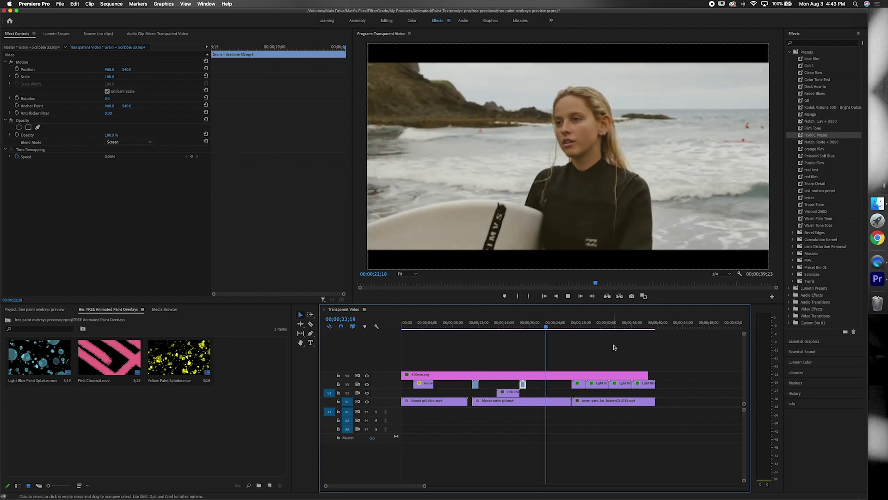
{"action": "left_click_drag", "start_coordinate": [109, 359], "coordinate": [560, 393]}
Blend Pink Charcoal with Vivid Light and move it up to V3 under the playhead at 14;19
{"action": "left_click", "coordinate": [130, 142]}
{"action": "left_click", "coordinate": [123, 268]}
{"action": "key", "text": "space"}
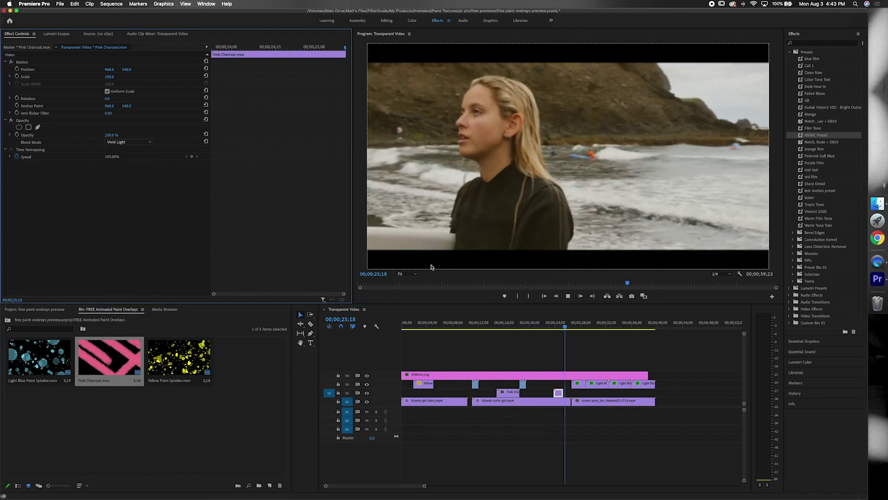
{"action": "left_click", "coordinate": [509, 322]}
{"action": "left_click_drag", "start_coordinate": [508, 392], "coordinate": [498, 384]}
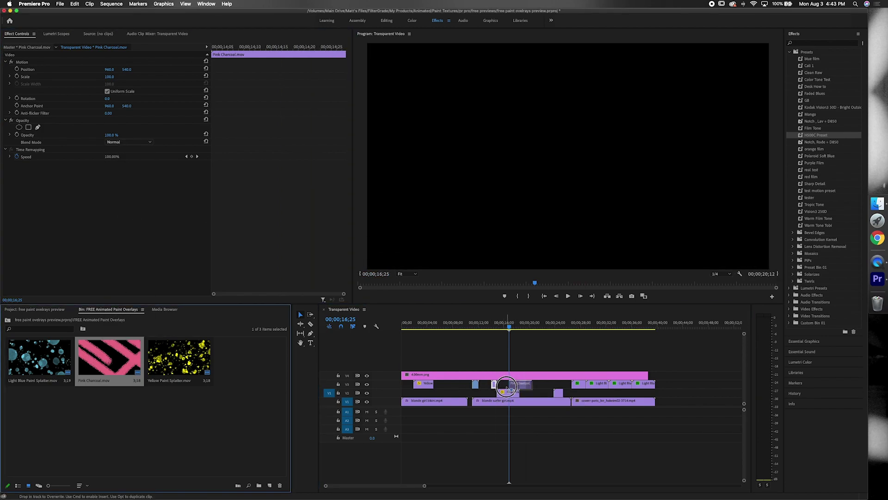
{"action": "left_click_drag", "start_coordinate": [500, 384], "coordinate": [495, 385]}
{"action": "left_click", "coordinate": [495, 322]}
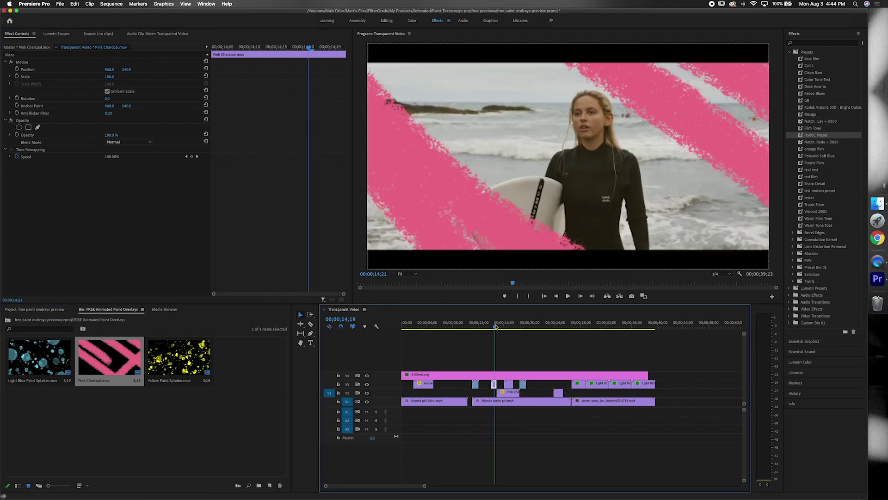
Try Multiply on the charcoal, then settle on Linear Light blend
{"action": "left_click", "coordinate": [129, 142]}
{"action": "left_click", "coordinate": [135, 176]}
{"action": "key", "text": "space"}
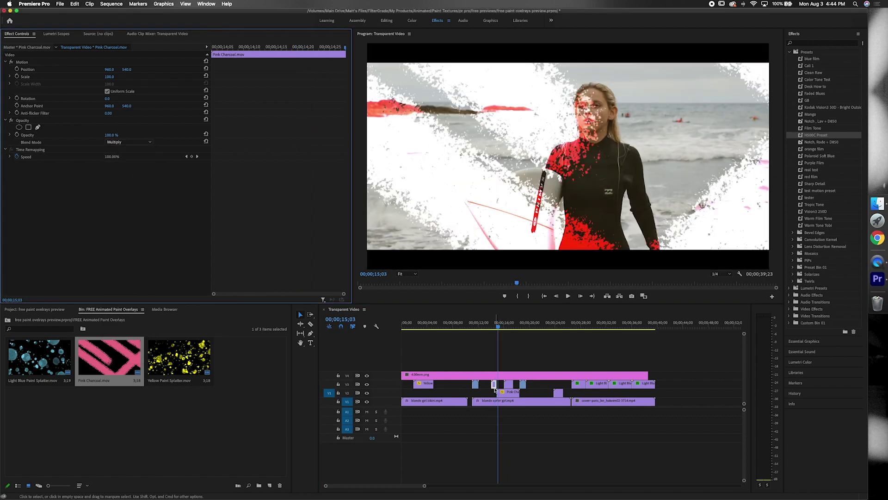
{"action": "scroll", "coordinate": [495, 379], "scroll_direction": "down", "scroll_amount": 5}
{"action": "scroll", "coordinate": [495, 379], "scroll_direction": "up", "scroll_amount": 5}
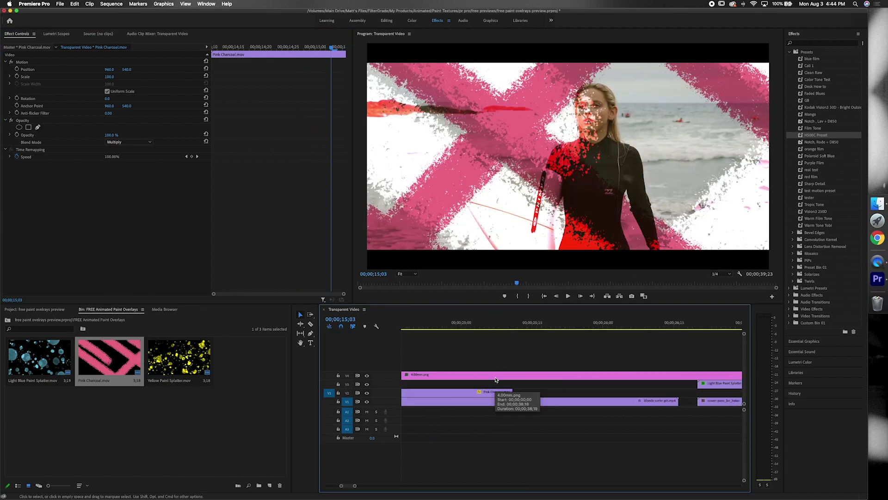
{"action": "left_click", "coordinate": [496, 384]}
{"action": "left_click", "coordinate": [130, 142]}
{"action": "left_click", "coordinate": [122, 275]}
Review the charcoal and Grain + Scribble overlays by playing back around 20;16–21;25
{"action": "scroll", "coordinate": [444, 325], "scroll_direction": "down", "scroll_amount": 3}
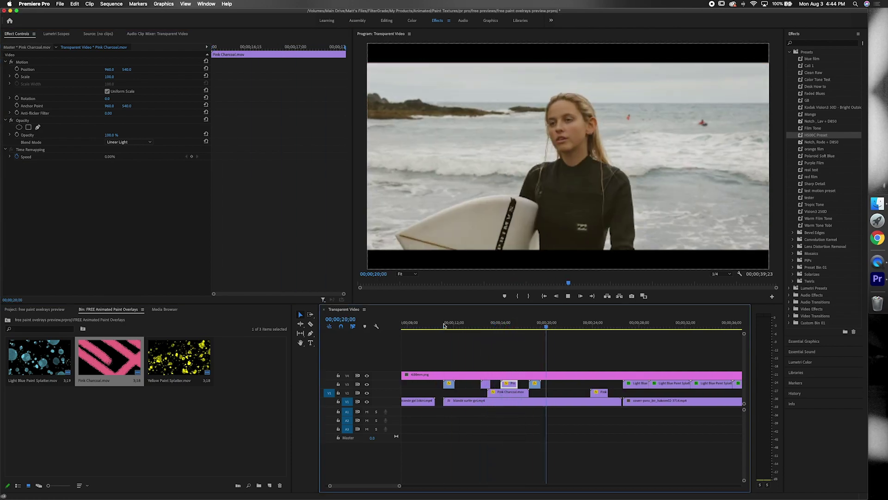
{"action": "left_click", "coordinate": [566, 327]}
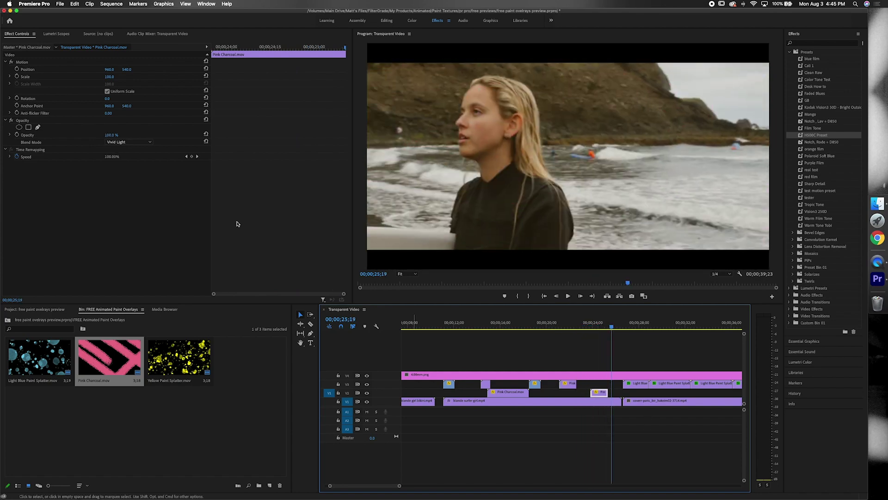
{"action": "left_click", "coordinate": [446, 327]}
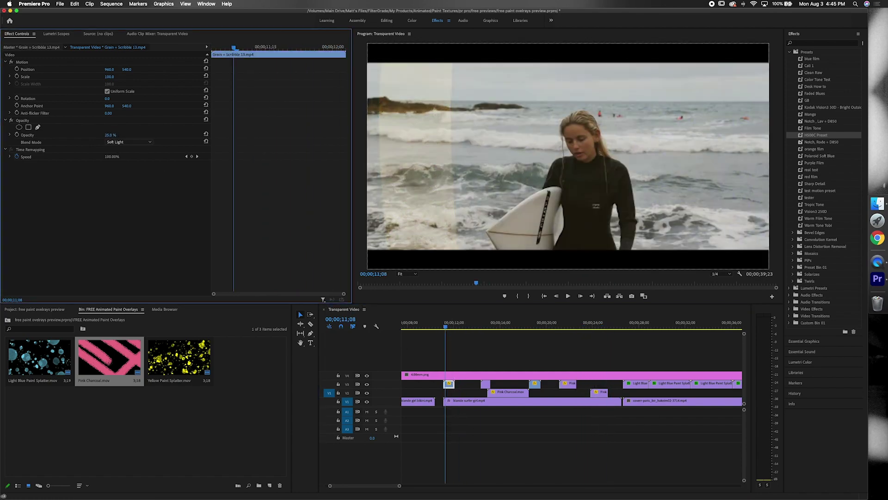
{"action": "key", "text": "space"}
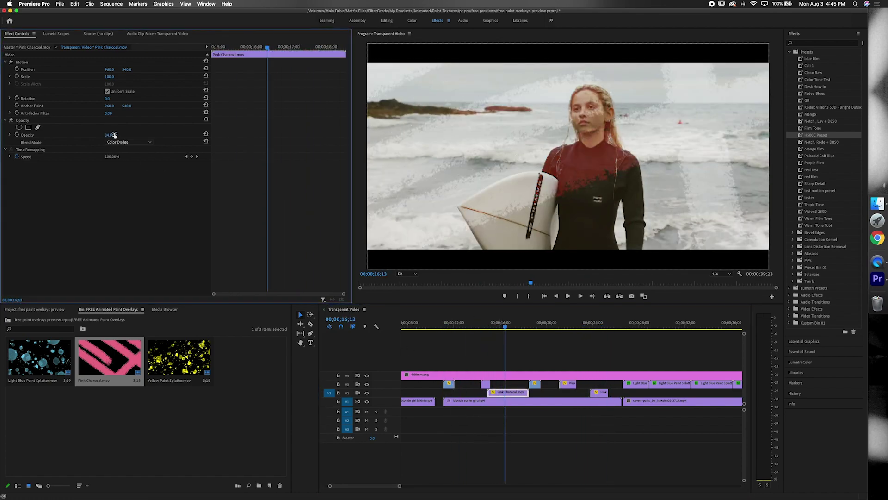
{"action": "key", "text": "space"}
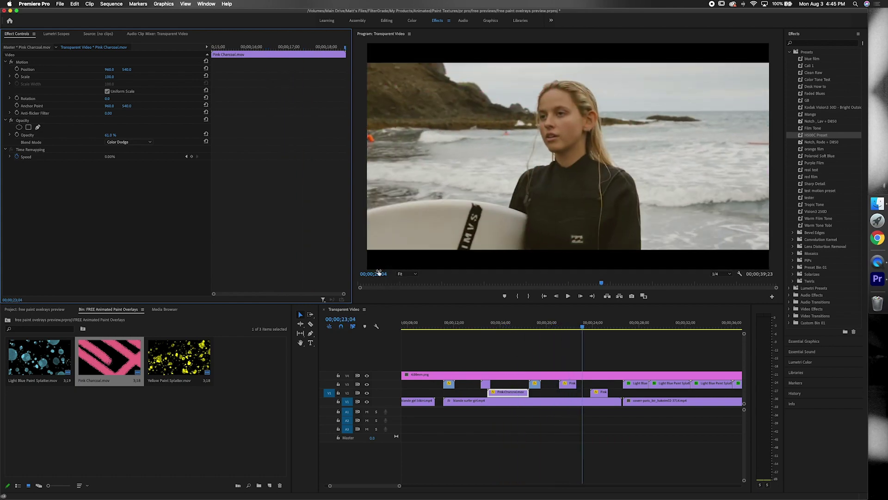
{"action": "left_click", "coordinate": [553, 324]}
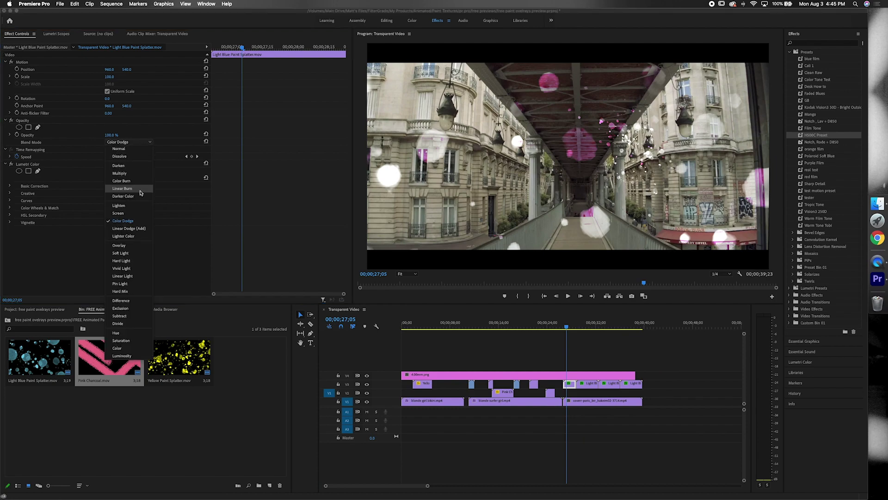
Set the Light Blue splatter to Linear Light and delete the last splatter copy
{"action": "left_click_drag", "start_coordinate": [567, 371], "coordinate": [612, 385]}
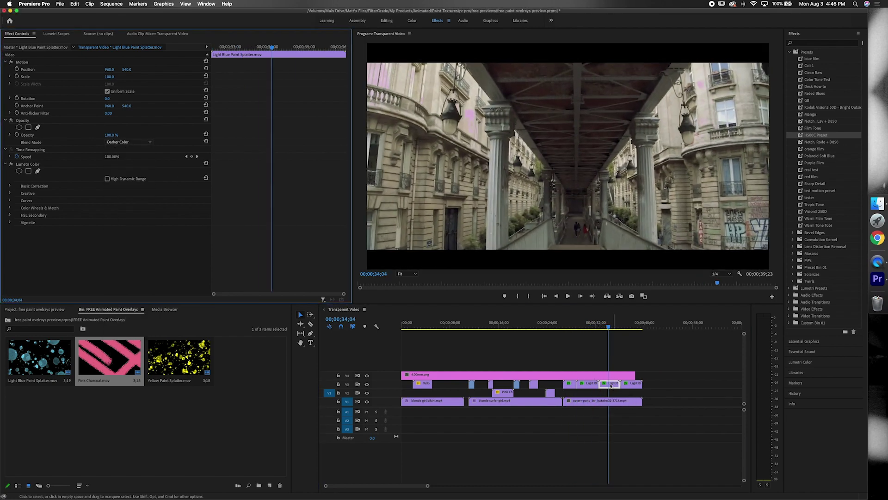
{"action": "left_click", "coordinate": [129, 142]}
{"action": "left_click", "coordinate": [131, 276]}
{"action": "left_click", "coordinate": [634, 383]}
{"action": "key", "text": "Delete"}
{"action": "key", "text": "space"}
Trim the V1 footage and top track ends, and rotate the last splatter 180°
{"action": "mouse_move", "coordinate": [644, 401]}
{"action": "left_mouse_down"}
{"action": "mouse_move", "coordinate": [624, 402]}
{"action": "mouse_move", "coordinate": [624, 375]}
{"action": "left_mouse_up"}
{"action": "mouse_move", "coordinate": [607, 324]}
{"action": "left_mouse_down"}
{"action": "mouse_move", "coordinate": [575, 324]}
{"action": "mouse_move", "coordinate": [593, 326]}
{"action": "left_mouse_up"}
{"action": "left_click", "coordinate": [610, 383]}
{"action": "left_click", "coordinate": [111, 98]}
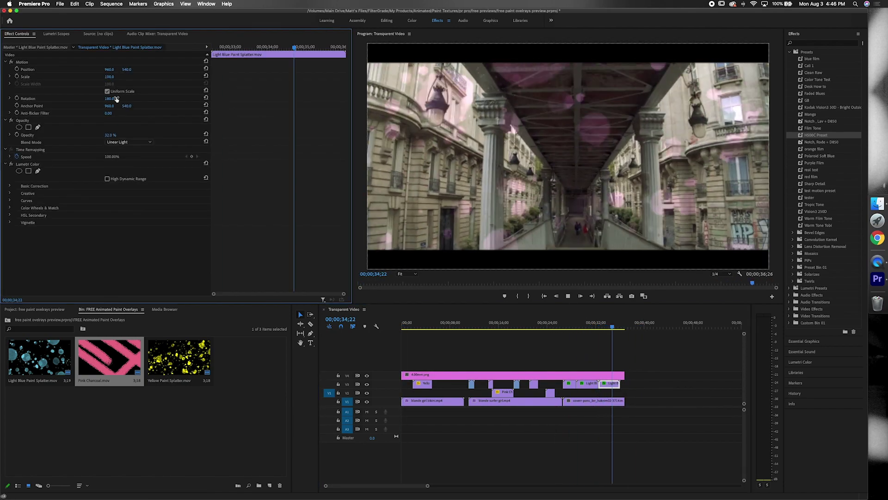
{"action": "left_click_drag", "start_coordinate": [591, 325], "coordinate": [568, 326]}
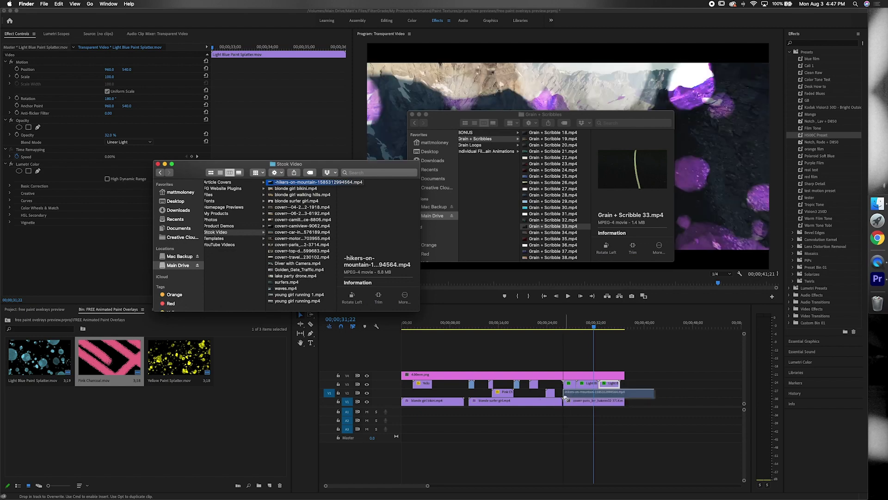
Try the hikers clip on V2, then remove it
{"action": "left_click_drag", "start_coordinate": [565, 397], "coordinate": [565, 397]}
{"action": "key", "text": "space"}
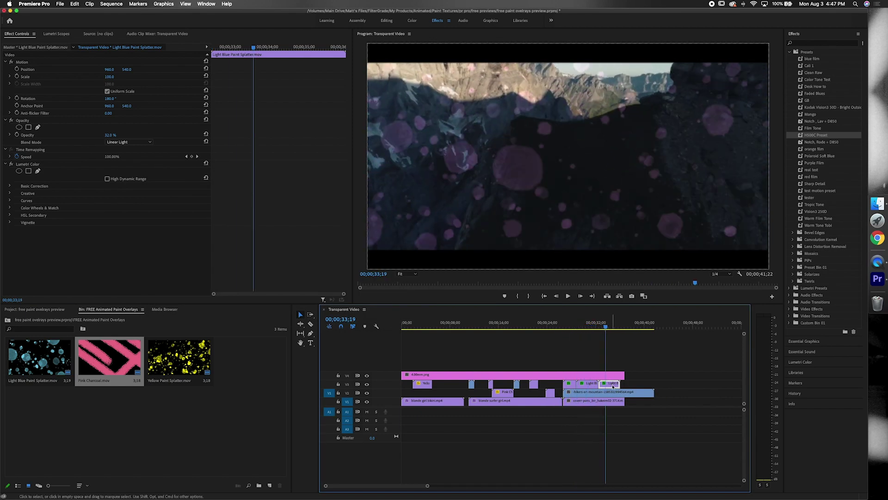
{"action": "left_click", "coordinate": [611, 393]}
{"action": "key", "text": "Delete"}
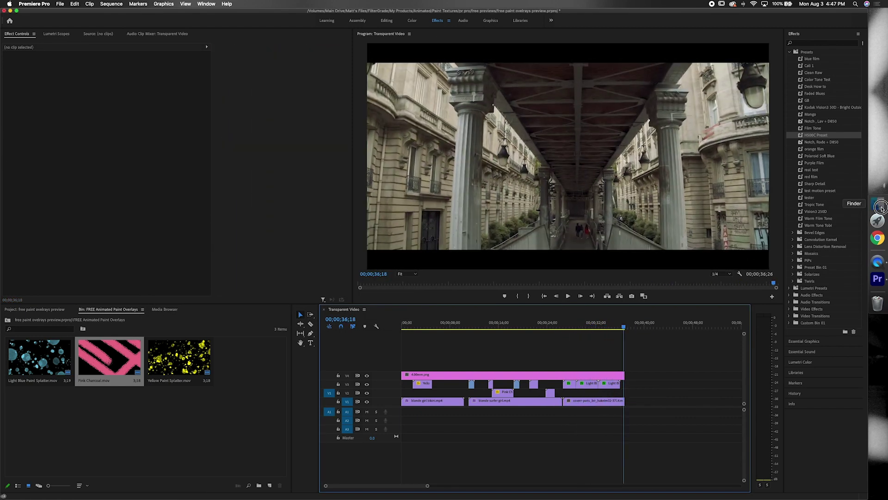
Add intro clips from Finder onto a new V5 track
{"action": "left_click", "coordinate": [881, 209]}
{"action": "left_click", "coordinate": [307, 246]}
{"action": "left_click_drag", "start_coordinate": [376, 198], "coordinate": [413, 367]}
{"action": "left_click", "coordinate": [616, 323]}
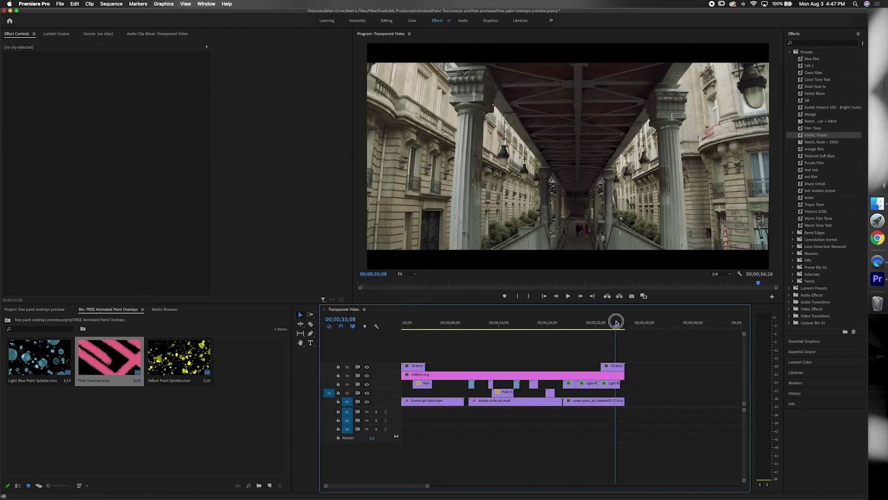
Add the 'FREE Animated Paint Overlays' title at 05;13 and centre-align its lines
{"action": "left_click", "coordinate": [435, 326]}
{"action": "left_click", "coordinate": [566, 140]}
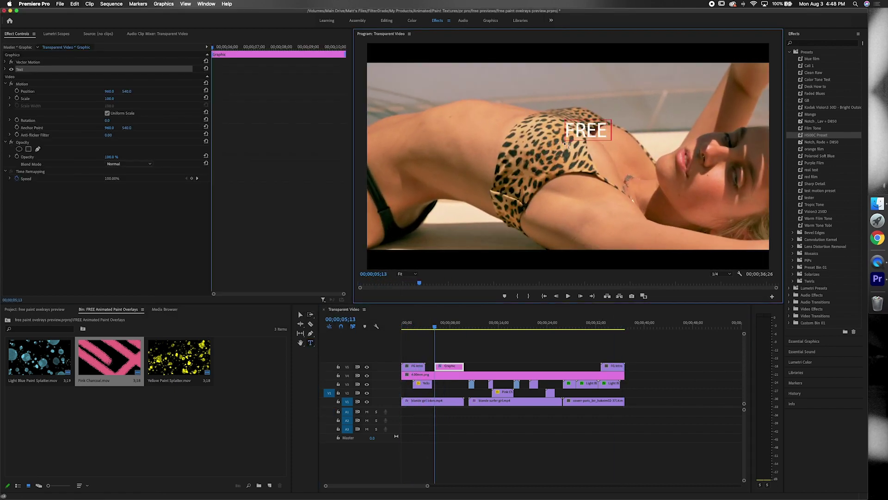
{"action": "left_click", "coordinate": [490, 21]}
{"action": "left_click", "coordinate": [66, 116]}
{"action": "left_click", "coordinate": [6, 113]}
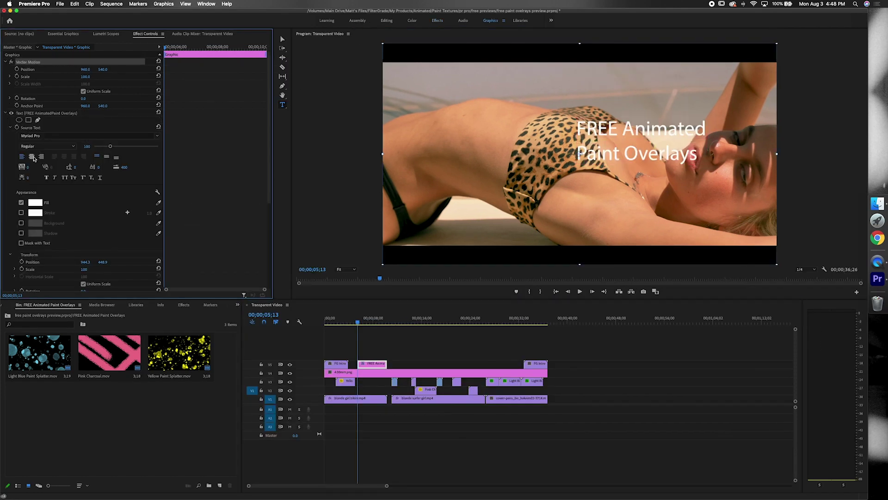
{"action": "left_click", "coordinate": [31, 157]}
{"action": "key", "text": "v"}
Change the title's font to Avenir, first trying the Light weight
{"action": "double_click", "coordinate": [579, 149]}
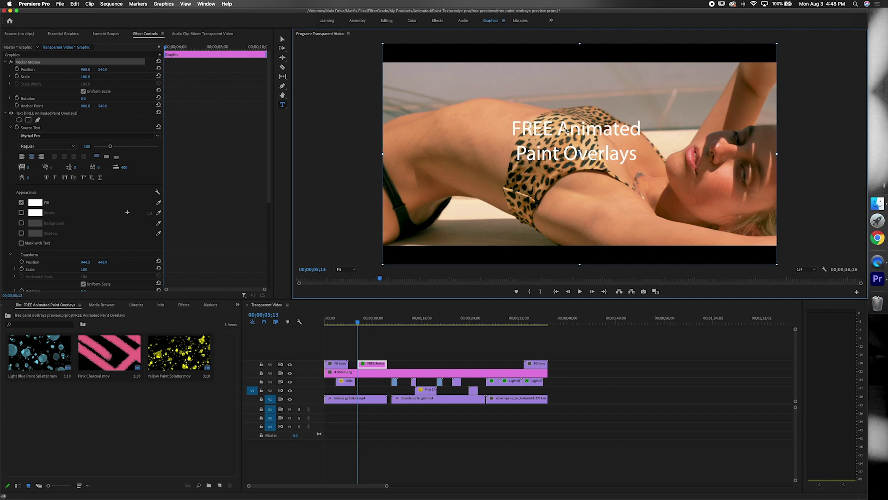
{"action": "left_click", "coordinate": [88, 135]}
{"action": "left_click", "coordinate": [55, 153]}
{"action": "left_click", "coordinate": [382, 365]}
{"action": "key", "text": "alt+shift+5"}
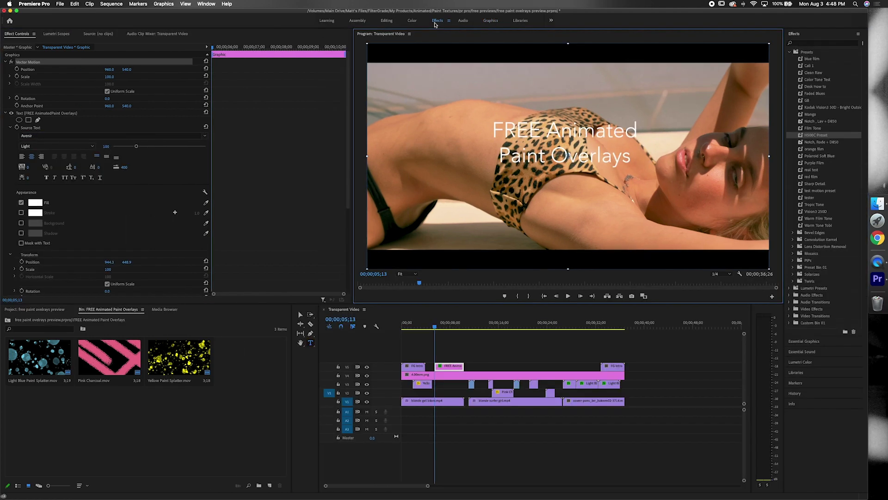
{"action": "key", "text": "alt+shift+3"}
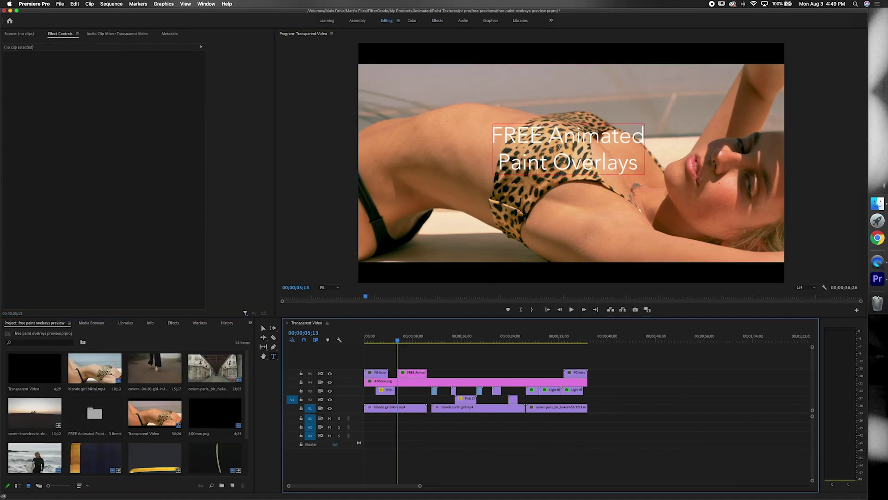
Set the title to Avenir Black at size 177
{"action": "left_click", "coordinate": [46, 113]}
{"action": "left_click", "coordinate": [56, 146]}
{"action": "left_click", "coordinate": [62, 216]}
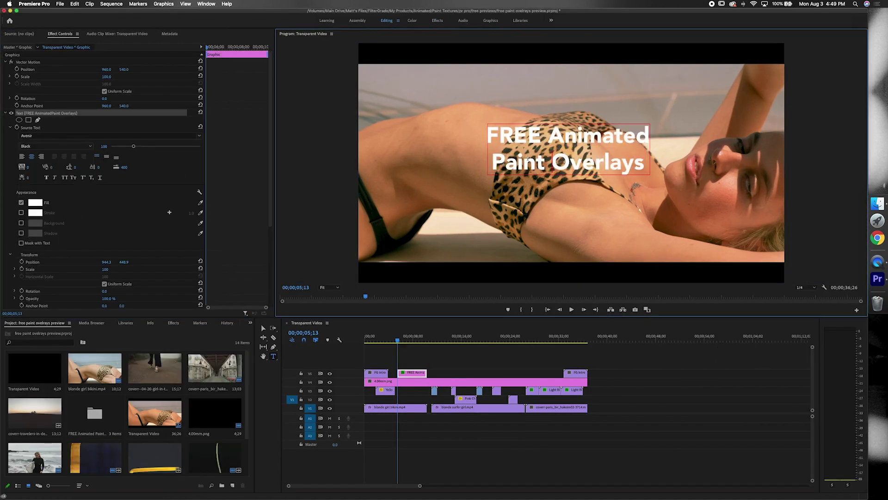
{"action": "left_click_drag", "start_coordinate": [134, 146], "coordinate": [150, 147]}
{"action": "left_click", "coordinate": [363, 290]}
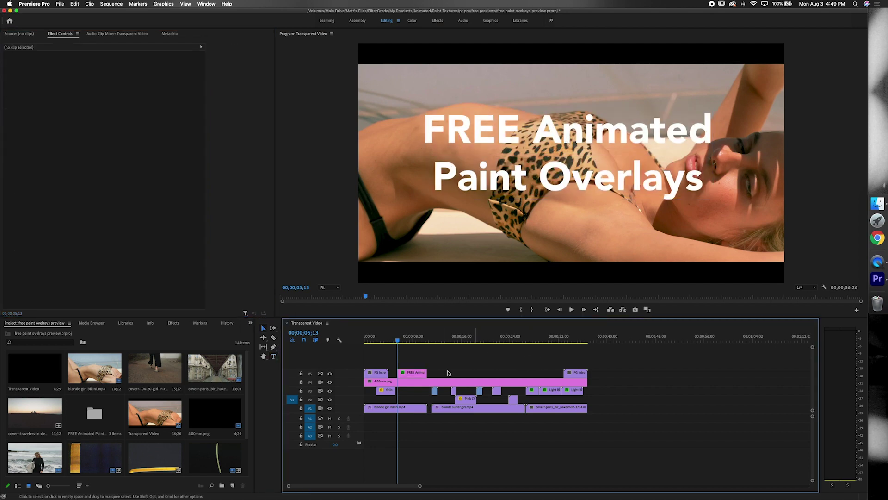
{"action": "left_click", "coordinate": [7, 114]}
{"action": "left_click", "coordinate": [7, 113]}
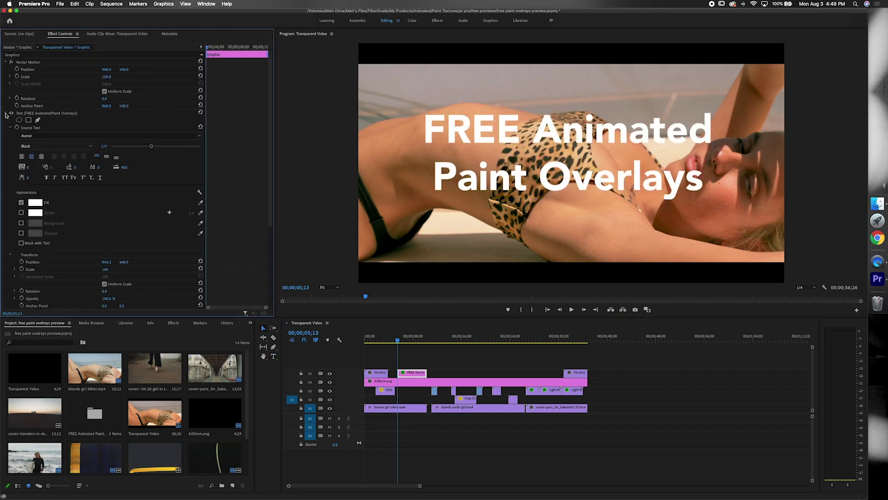
Keyframe the title's opacity at 0% at 05;13, 100% at 09;07 and 0% at 10;11
{"action": "scroll", "coordinate": [93, 185], "scroll_direction": "down", "scroll_amount": 5}
{"action": "left_click_drag", "start_coordinate": [110, 229], "coordinate": [83, 229]}
{"action": "left_click_drag", "start_coordinate": [231, 46], "coordinate": [253, 46]}
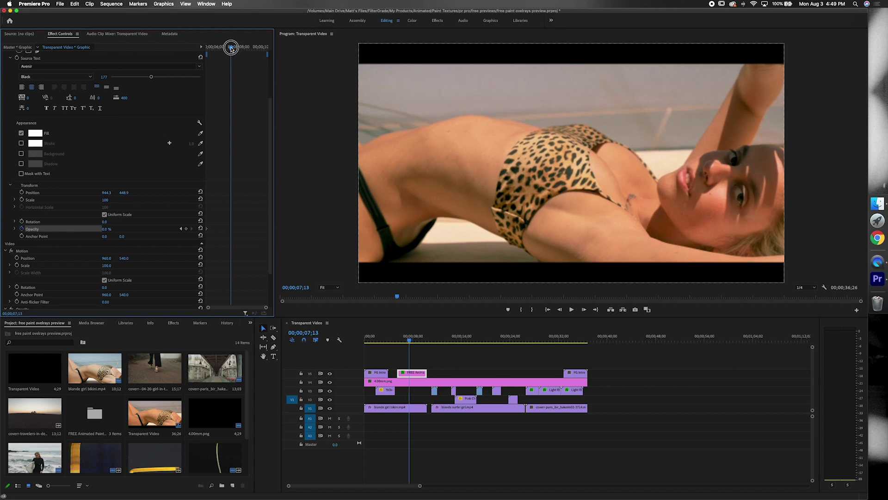
{"action": "left_click_drag", "start_coordinate": [108, 229], "coordinate": [139, 229]}
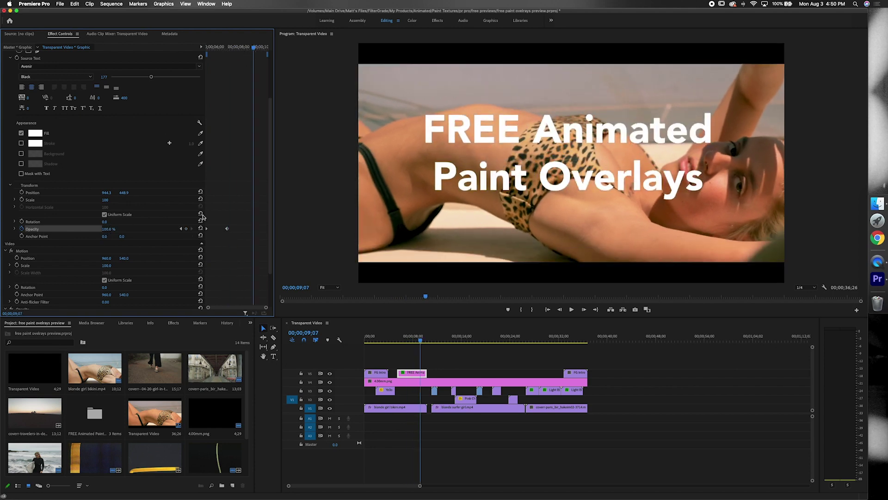
{"action": "left_click_drag", "start_coordinate": [254, 47], "coordinate": [267, 46]}
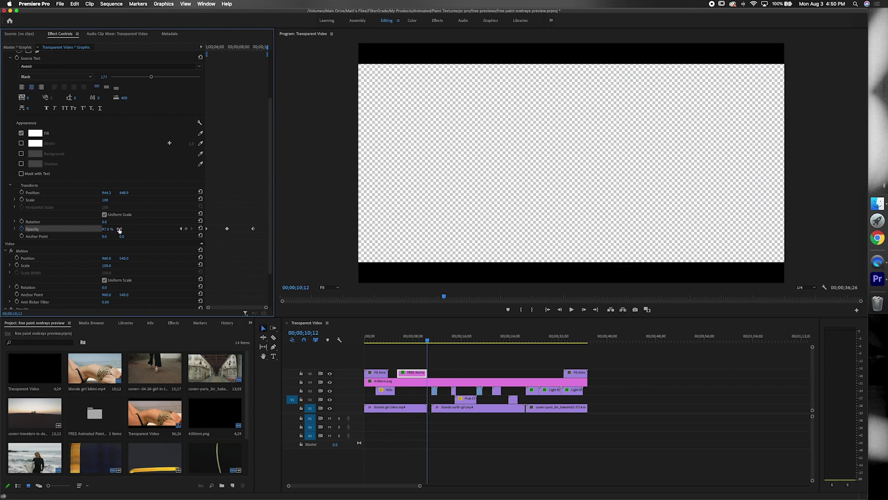
{"action": "left_click_drag", "start_coordinate": [107, 229], "coordinate": [83, 229]}
Play back from before the title to preview its fade in and out
{"action": "left_click", "coordinate": [382, 340]}
{"action": "key", "text": "space"}
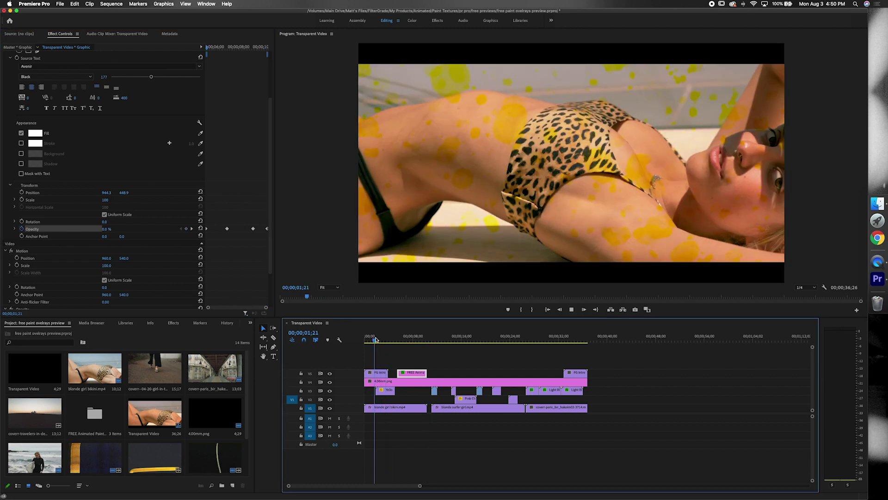
{"action": "key", "text": "space"}
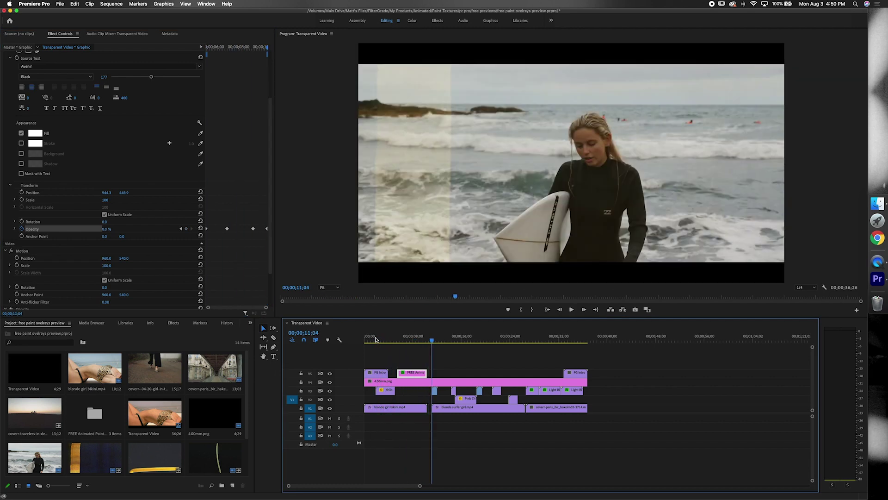
Shift the selected overlay clips and the FG Intro Render clip earlier, then replay the title fade-in
{"action": "left_click_drag", "start_coordinate": [435, 400], "coordinate": [569, 430]}
{"action": "left_click_drag", "start_coordinate": [437, 407], "coordinate": [438, 412]}
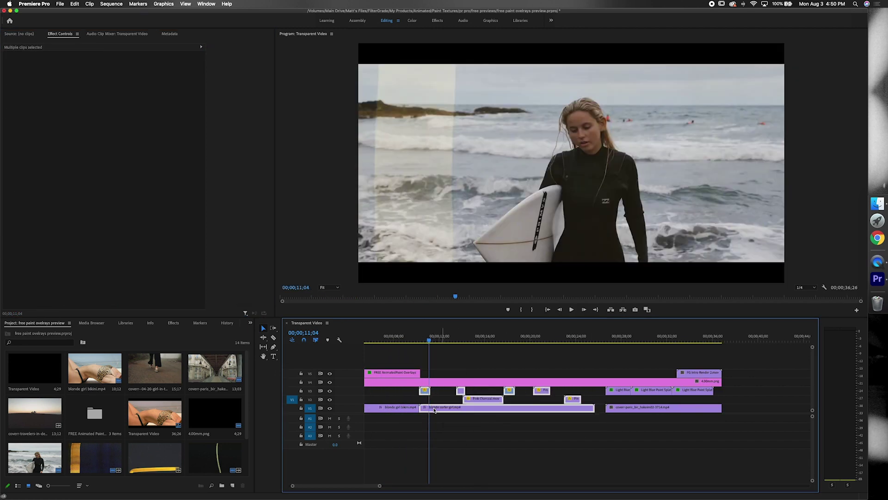
{"action": "key", "text": "equal"}
{"action": "key", "text": "equal"}
{"action": "key", "text": "minus"}
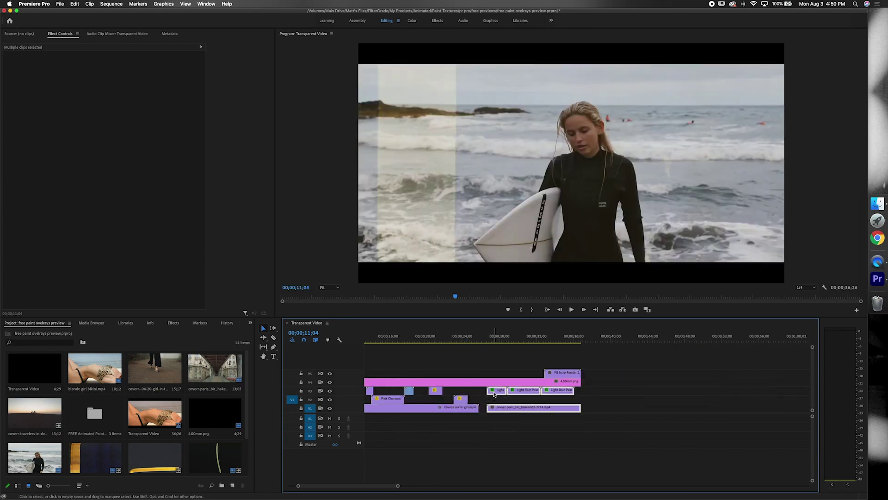
{"action": "left_click_drag", "start_coordinate": [570, 374], "coordinate": [558, 374]}
{"action": "key", "text": "Up"}
{"action": "key", "text": "Up"}
{"action": "key", "text": "Up"}
{"action": "key", "text": "space"}
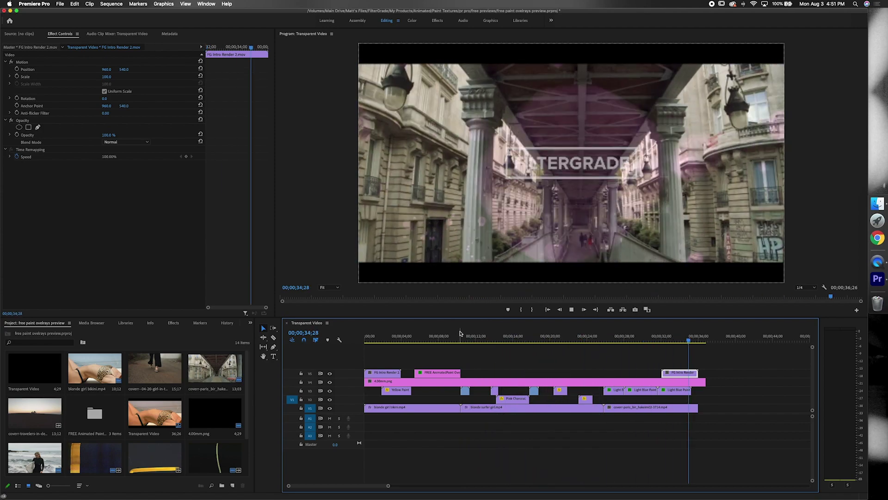
Trim the 4.00mm.png overlay shorter, add Transparent Video to V1's end, and open the Grain Loops folder
{"action": "left_click_drag", "start_coordinate": [705, 382], "coordinate": [698, 382]}
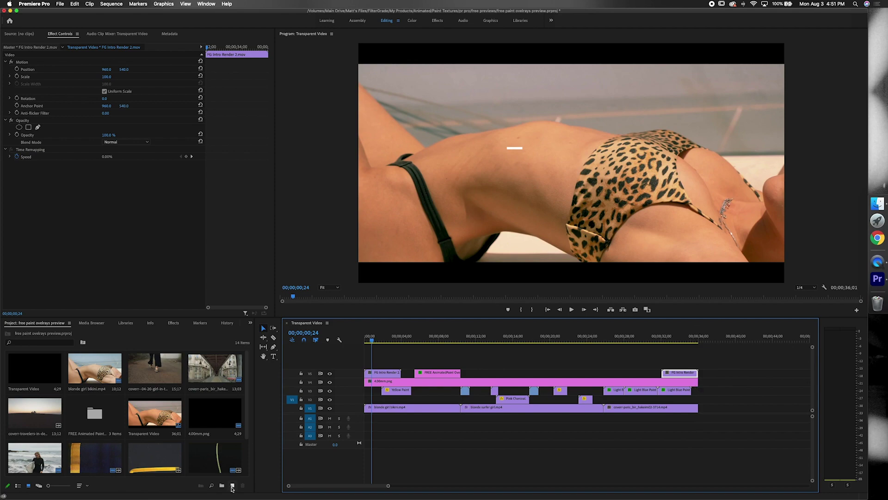
{"action": "mouse_move", "coordinate": [35, 367]}
{"action": "left_mouse_down"}
{"action": "mouse_move", "coordinate": [714, 407]}
{"action": "mouse_move", "coordinate": [878, 204]}
{"action": "left_mouse_up"}
{"action": "left_click", "coordinate": [482, 144]}
{"action": "left_click", "coordinate": [552, 133]}
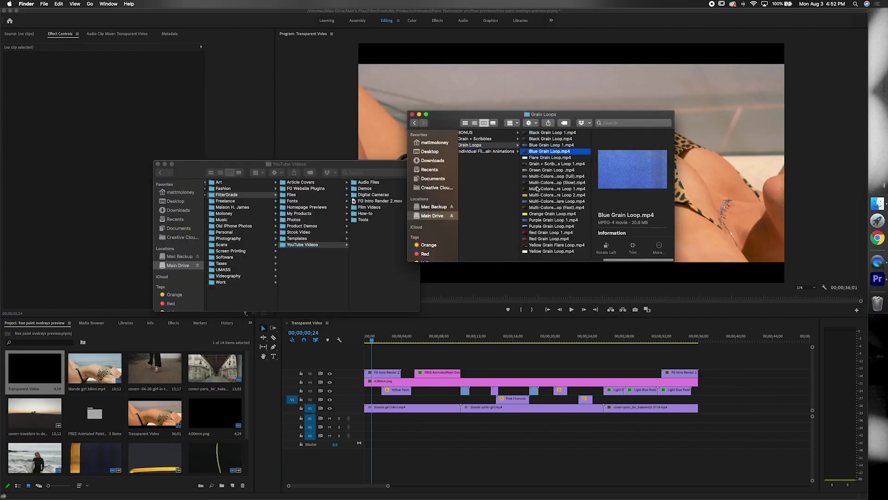
Append the Multi-Colored Grain Flare Loop 2 clip to the end of V1 and trim its end shorter
{"action": "left_click_drag", "start_coordinate": [633, 273], "coordinate": [699, 407]}
{"action": "key", "text": "backslash"}
{"action": "left_click", "coordinate": [469, 373]}
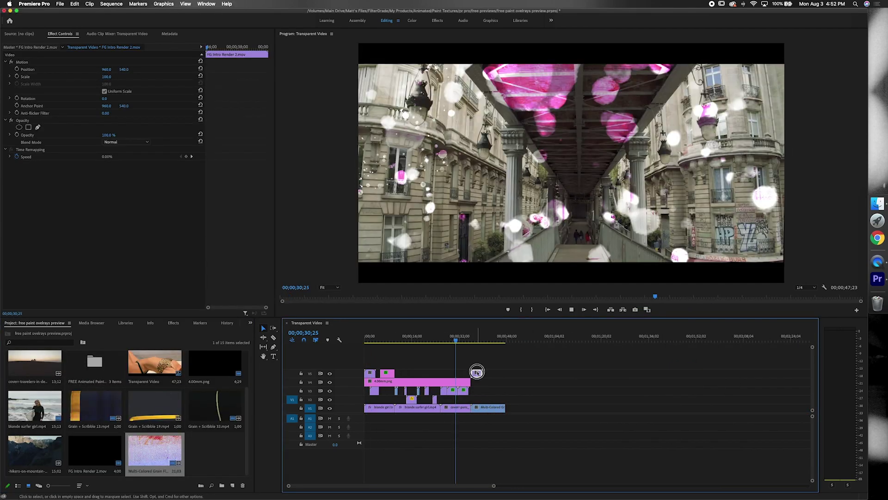
{"action": "left_click_drag", "start_coordinate": [505, 407], "coordinate": [500, 407]}
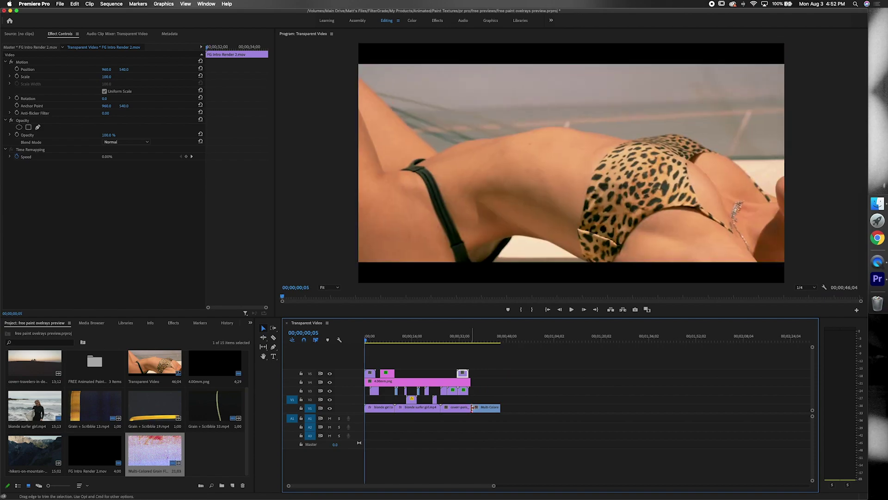
Split the grain clip at 35;07 and select its right-hand part
{"action": "left_click", "coordinate": [493, 342]}
{"action": "left_click", "coordinate": [479, 407]}
{"action": "key", "text": "v"}
{"action": "key", "text": "="}
{"action": "key", "text": "="}
{"action": "left_click", "coordinate": [470, 334]}
{"action": "left_click_drag", "start_coordinate": [471, 334], "coordinate": [608, 334]}
{"action": "key", "text": "minus"}
{"action": "key", "text": "minus"}
{"action": "key", "text": "minus"}
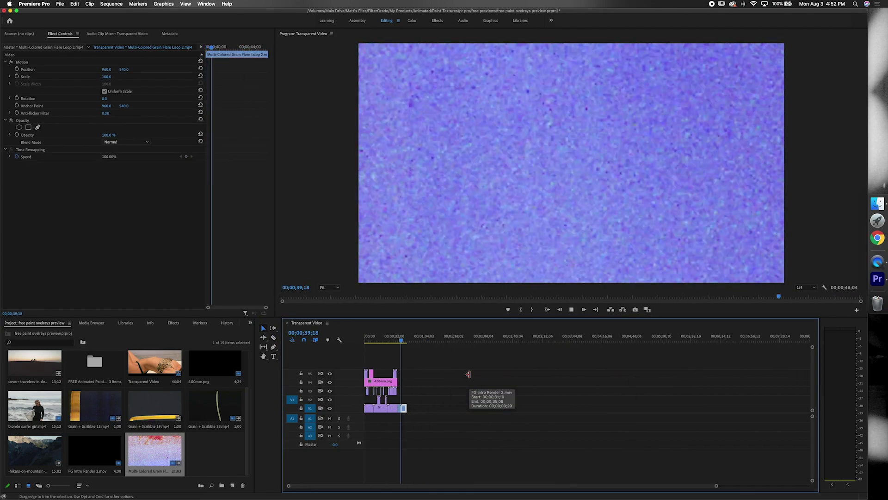
Search 'youtube audio library' in the web browser and open the YouTube Audio Library page
{"action": "left_click", "coordinate": [878, 238]}
{"action": "type", "text": "youtube audio library"}
{"action": "key", "text": "Return"}
{"action": "left_click", "coordinate": [119, 143]}
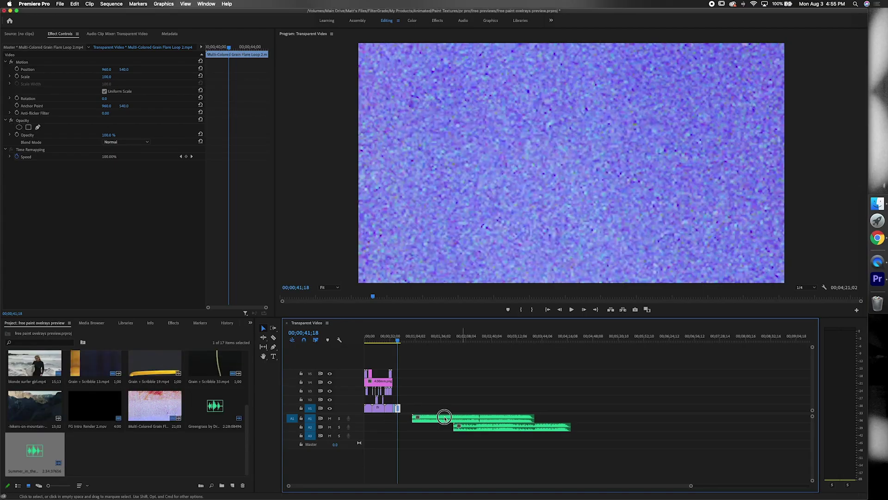
Move the music clip on A1 to the sequence start and play the whole montage
{"action": "left_click_drag", "start_coordinate": [444, 418], "coordinate": [399, 418]}
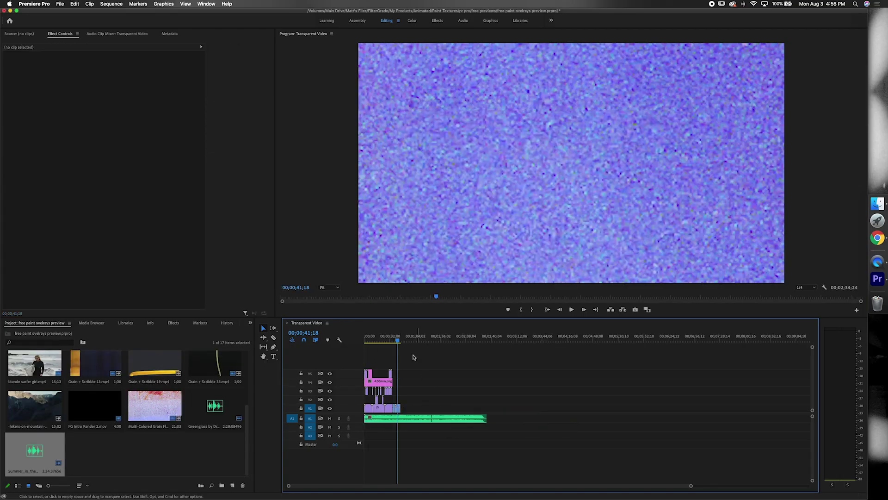
{"action": "key", "text": "Home"}
{"action": "key", "text": "space"}
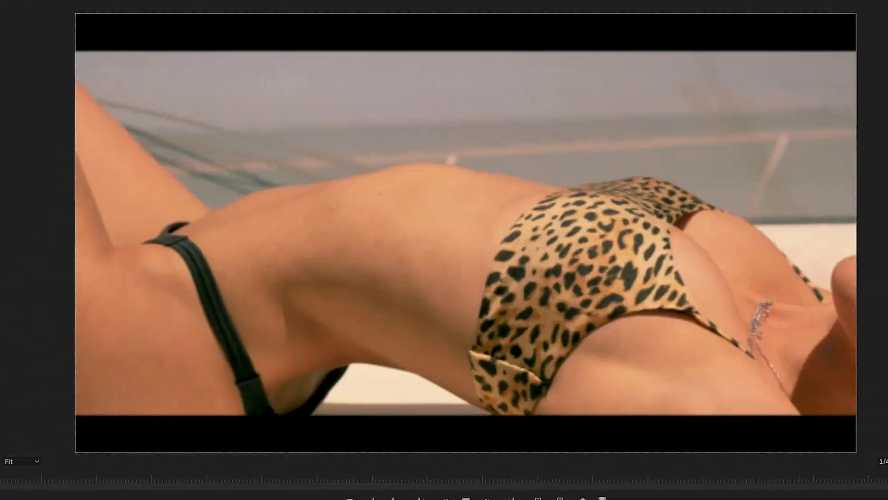